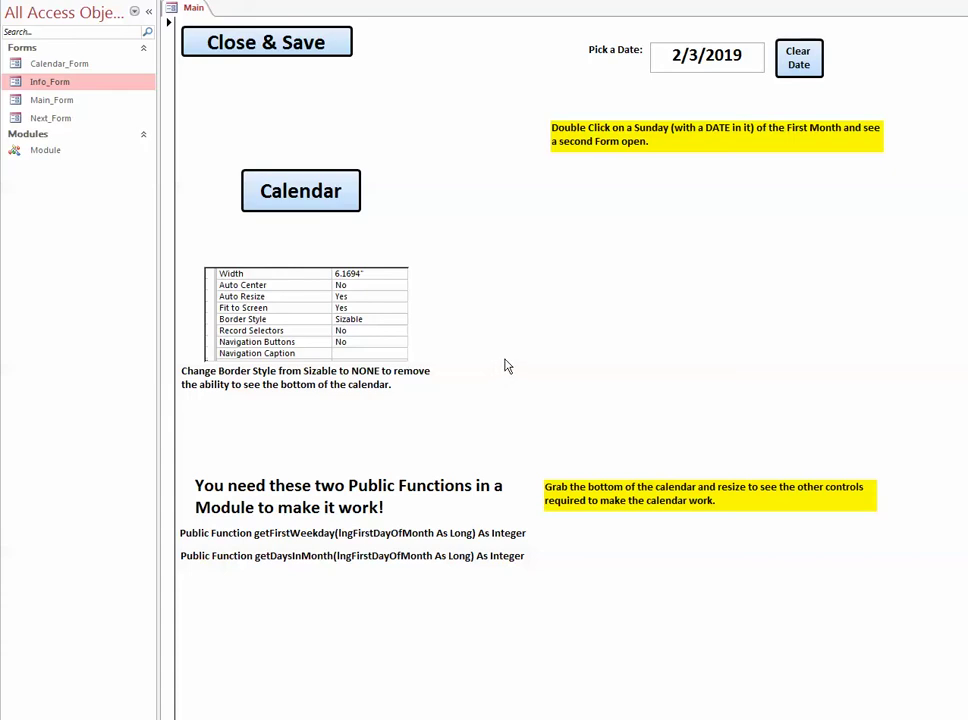
Step: Open the pop-up calendar from the Main form
left_click(331, 199)
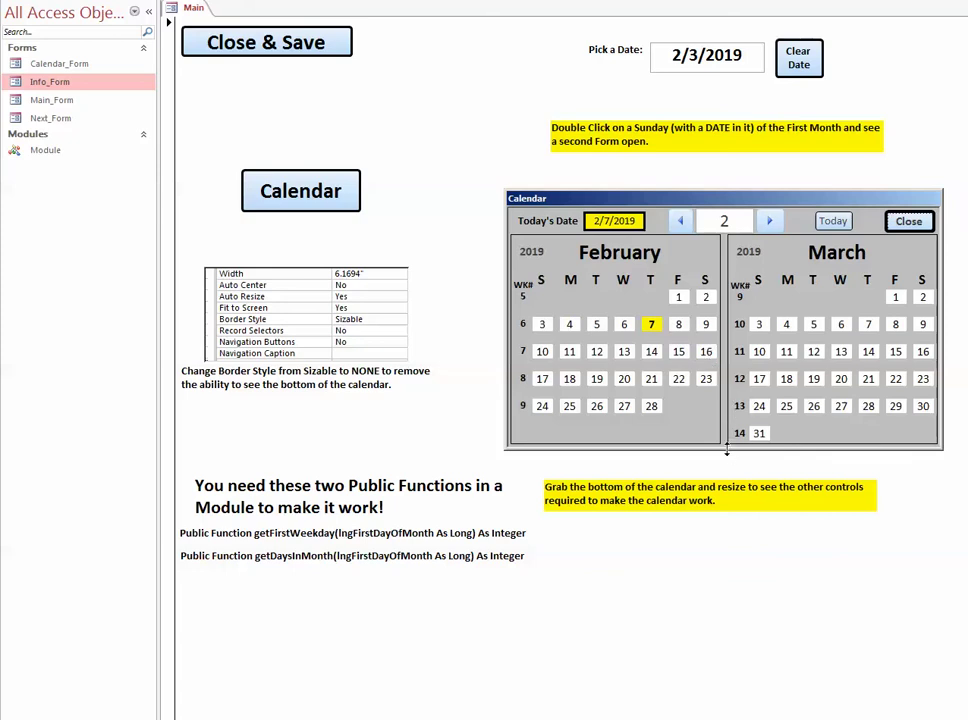
Step: Stretch the calendar pop-up taller and page it ahead three months
left_click_drag(727, 450, 731, 641)
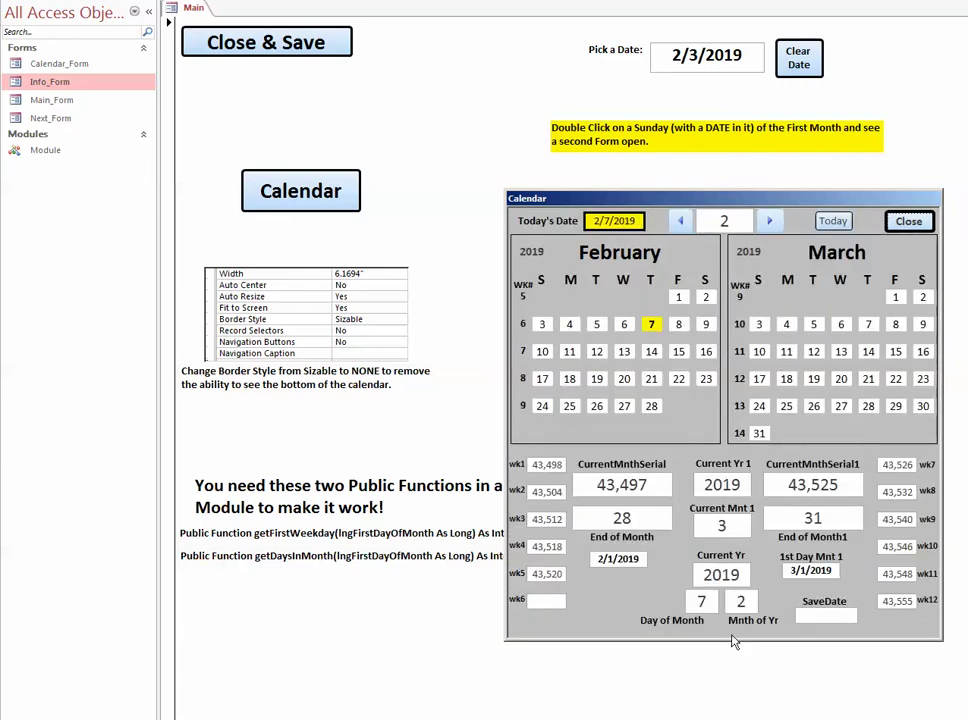
left_click(770, 221)
left_click(770, 221)
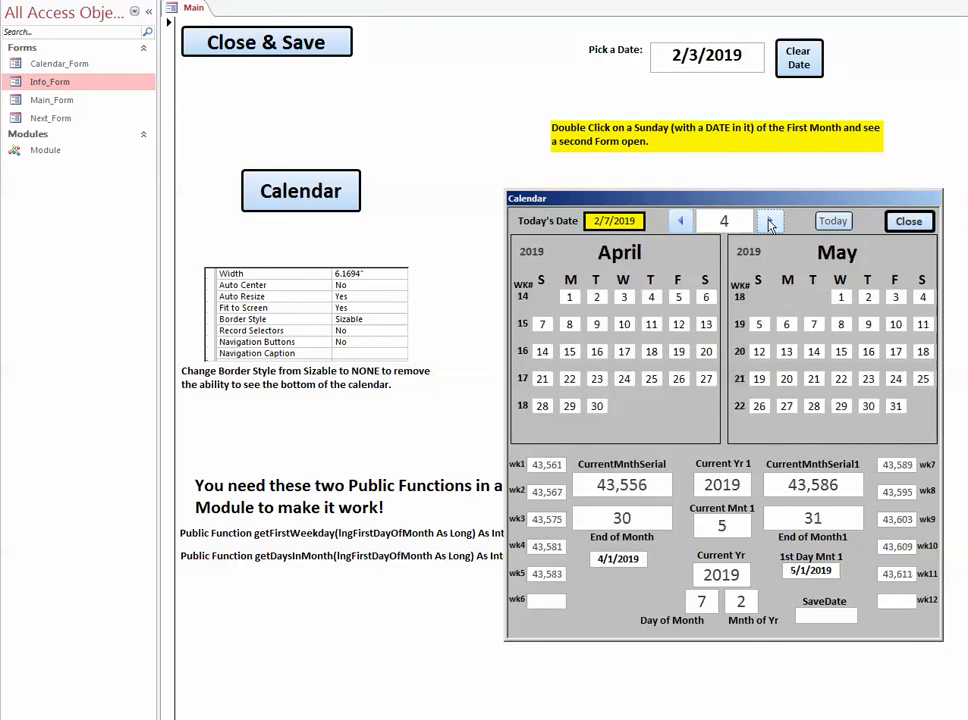
left_click(770, 221)
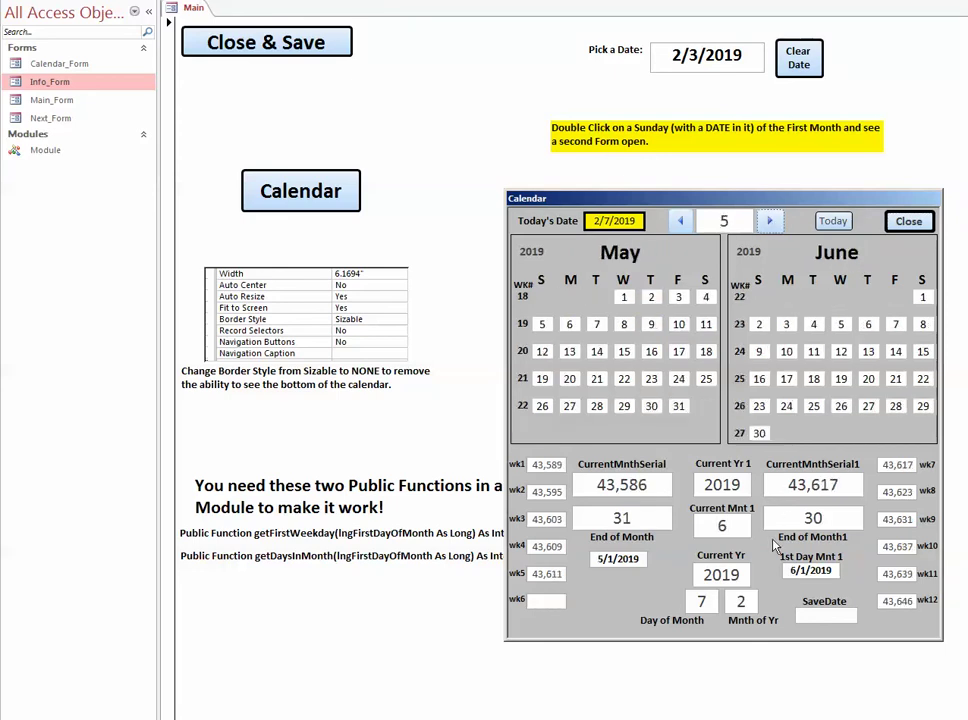
Step: Page the calendar back to February–March 2019 and shrink it to hide the helper fields
left_click(677, 225)
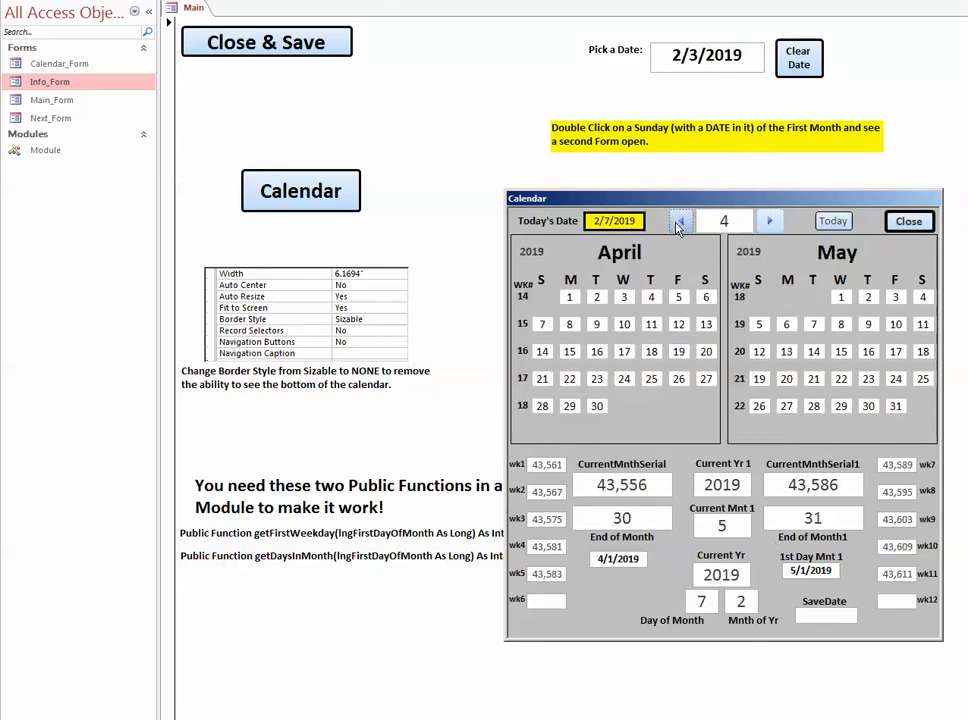
left_click(677, 225)
left_click(677, 225)
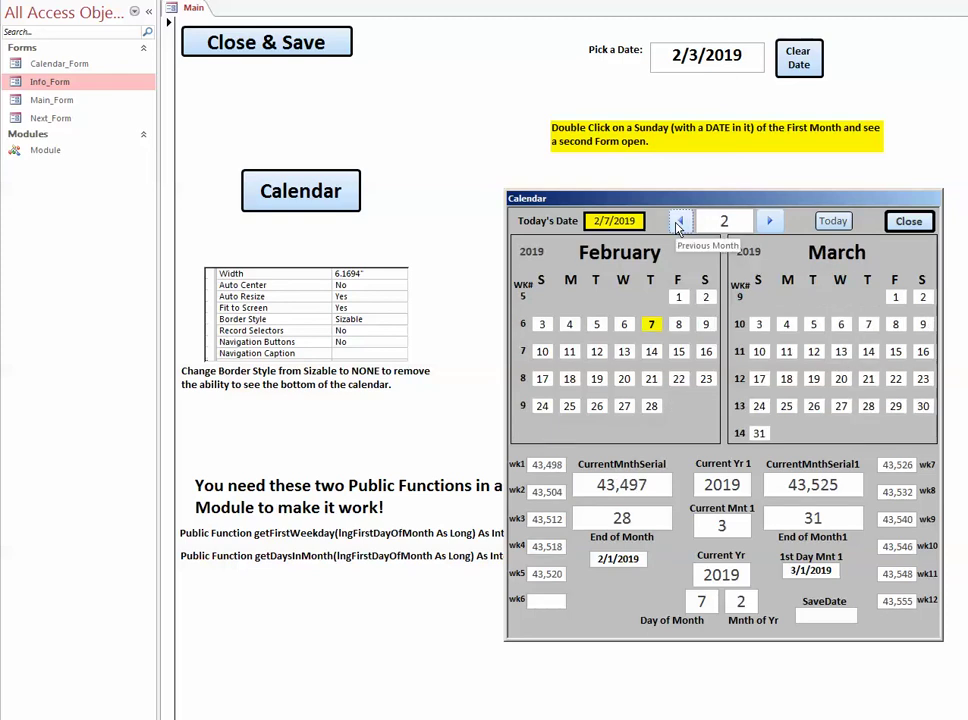
left_click(678, 222)
left_click(770, 221)
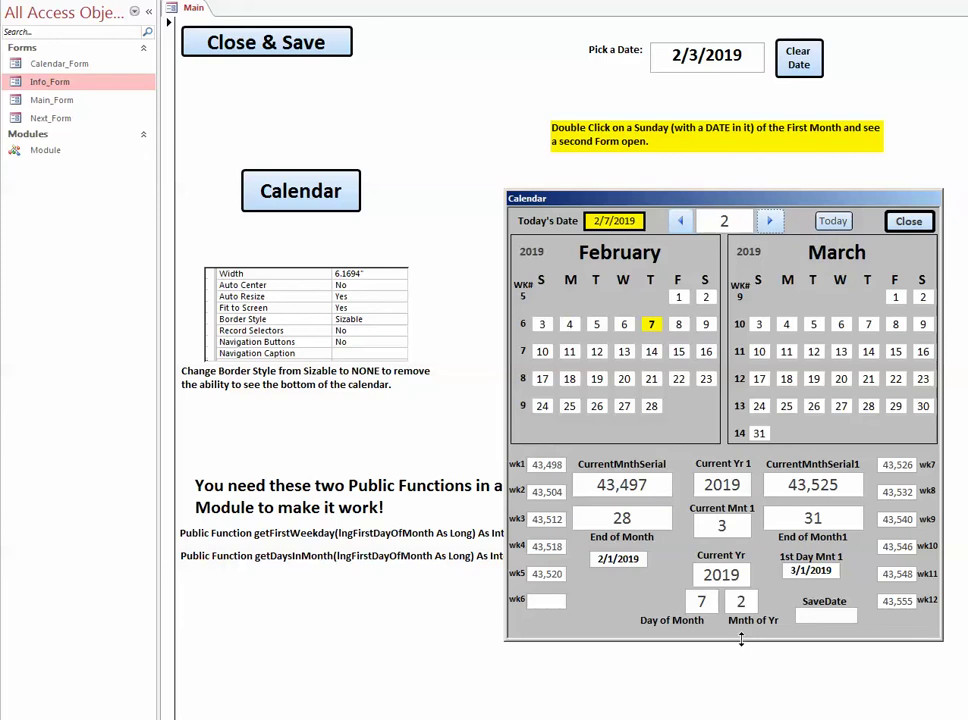
left_click_drag(741, 638, 749, 454)
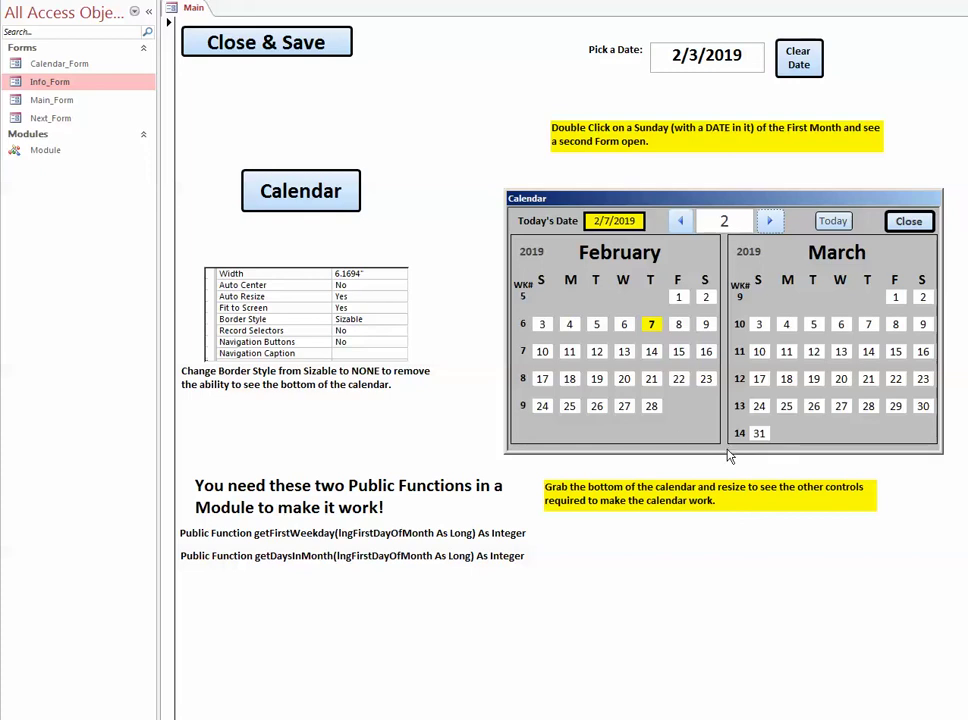
Step: Close the calendar pop-up and select Calendar_Form in the Navigation Pane
mouse_move(730, 452)
left_mouse_down()
mouse_move(737, 698)
mouse_move(727, 453)
left_mouse_up()
left_click(904, 222)
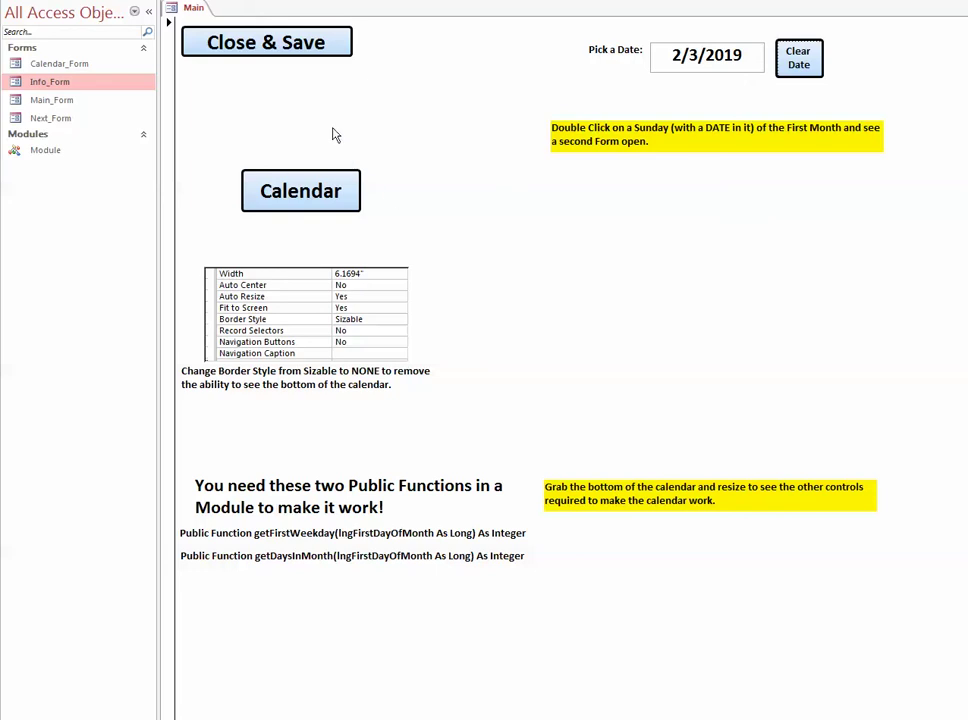
left_click(88, 90)
left_click(71, 66)
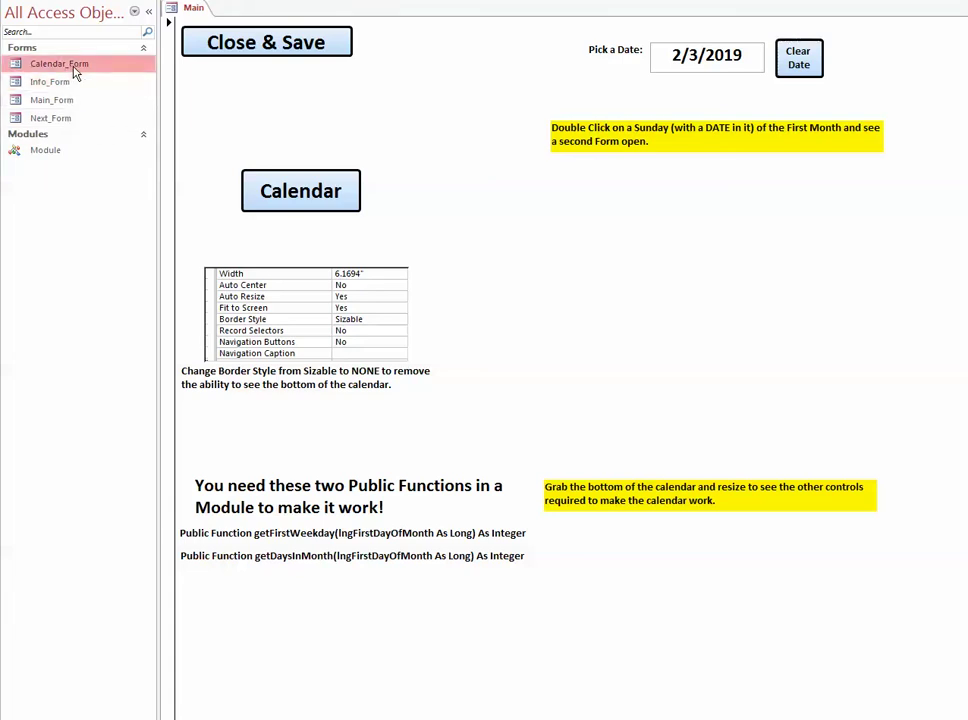
Step: Reopen and close the calendar again, then select the Module
left_click(275, 200)
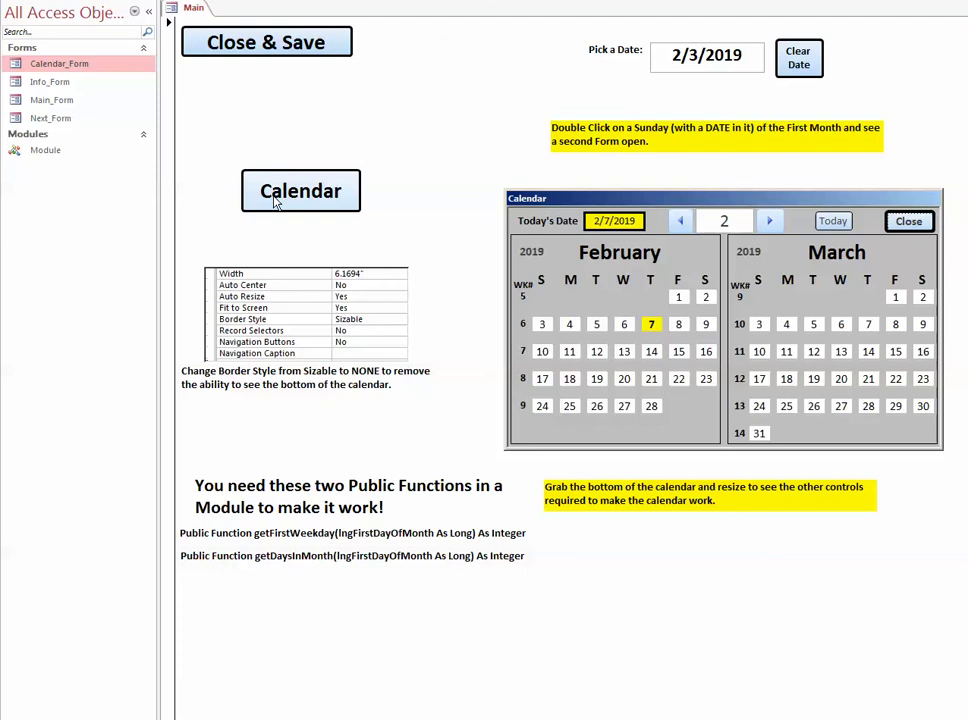
left_click(906, 221)
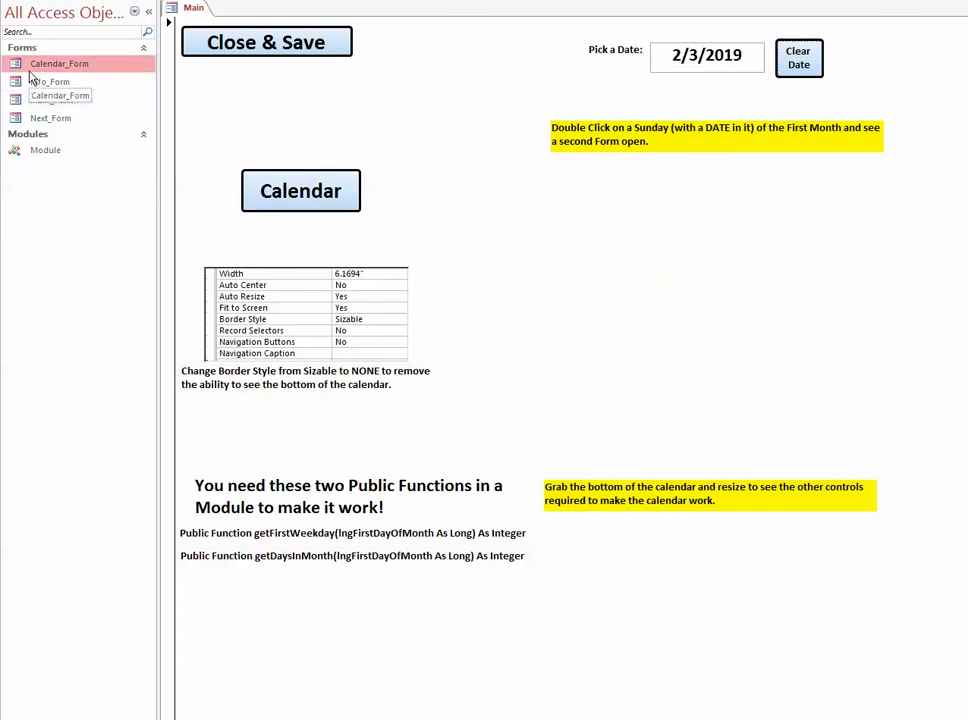
left_click(41, 153)
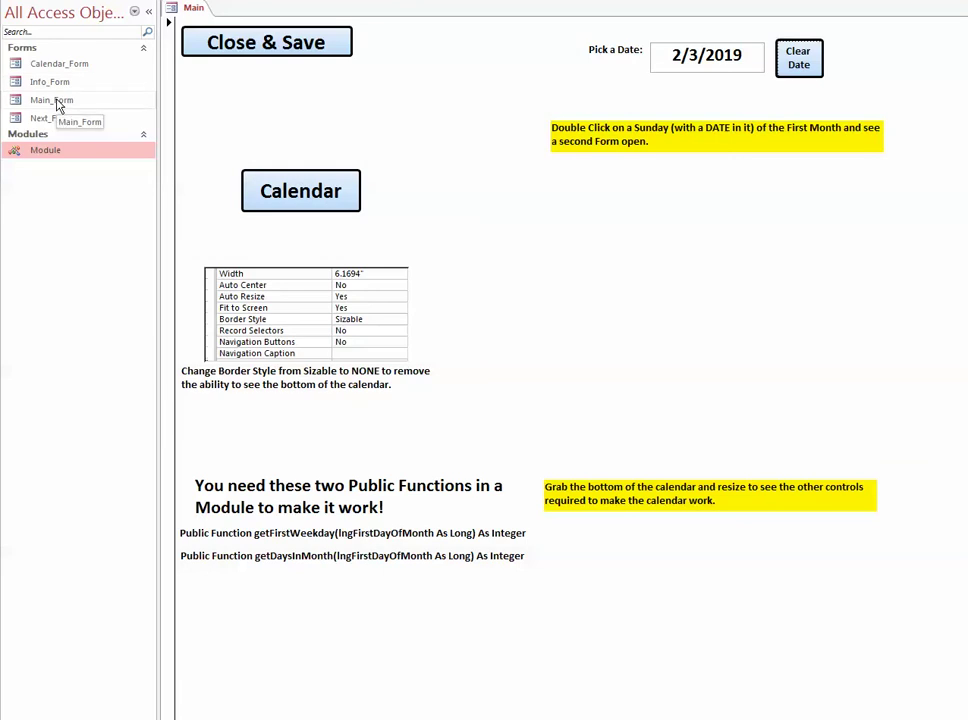
Step: Copy Calendar_Form into the new blank database, then bring up the Module's actions and select Main_Form
right_click(66, 65)
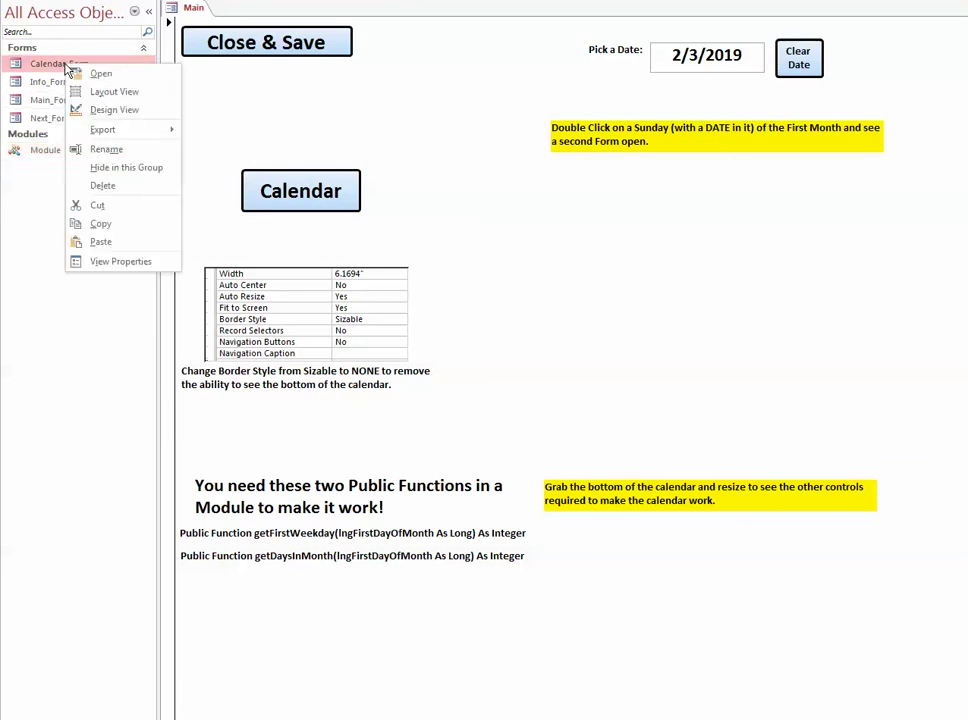
left_click(90, 223)
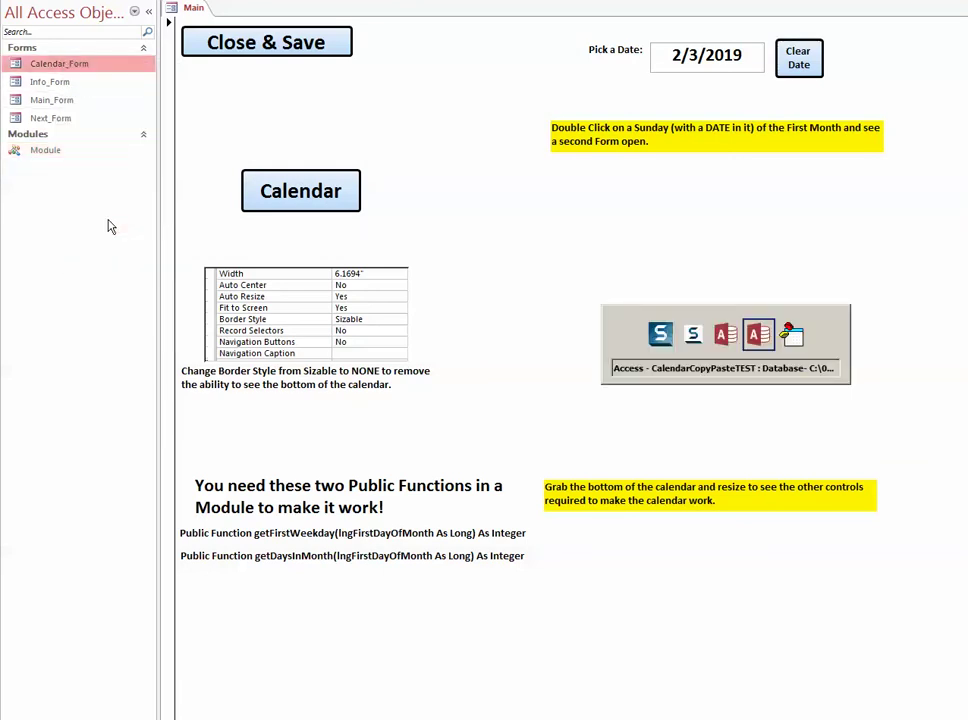
right_click(62, 107)
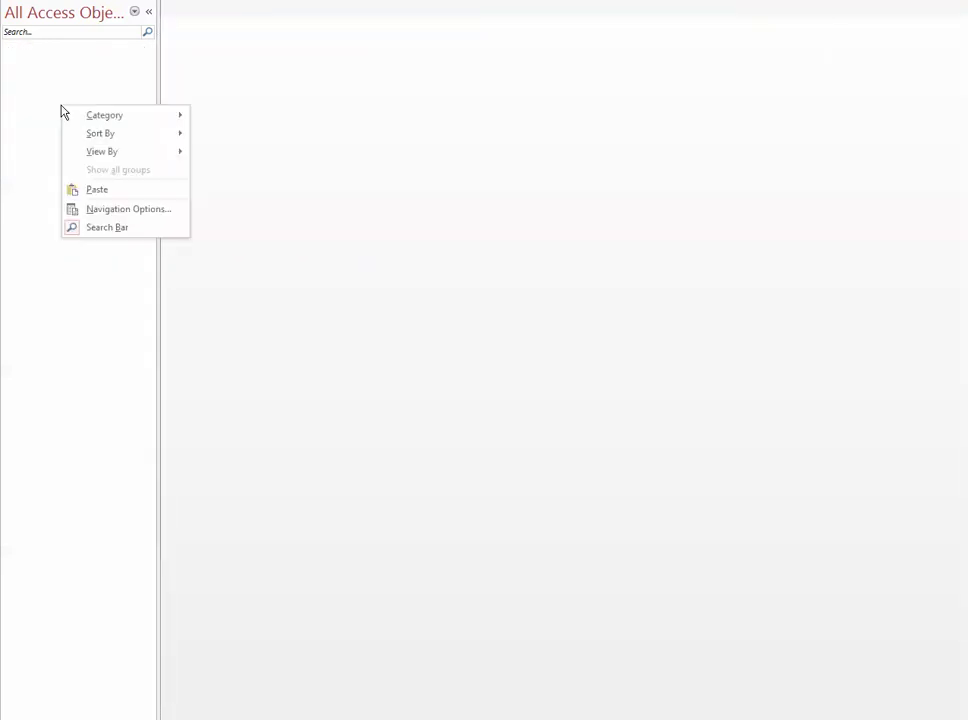
left_click(96, 190)
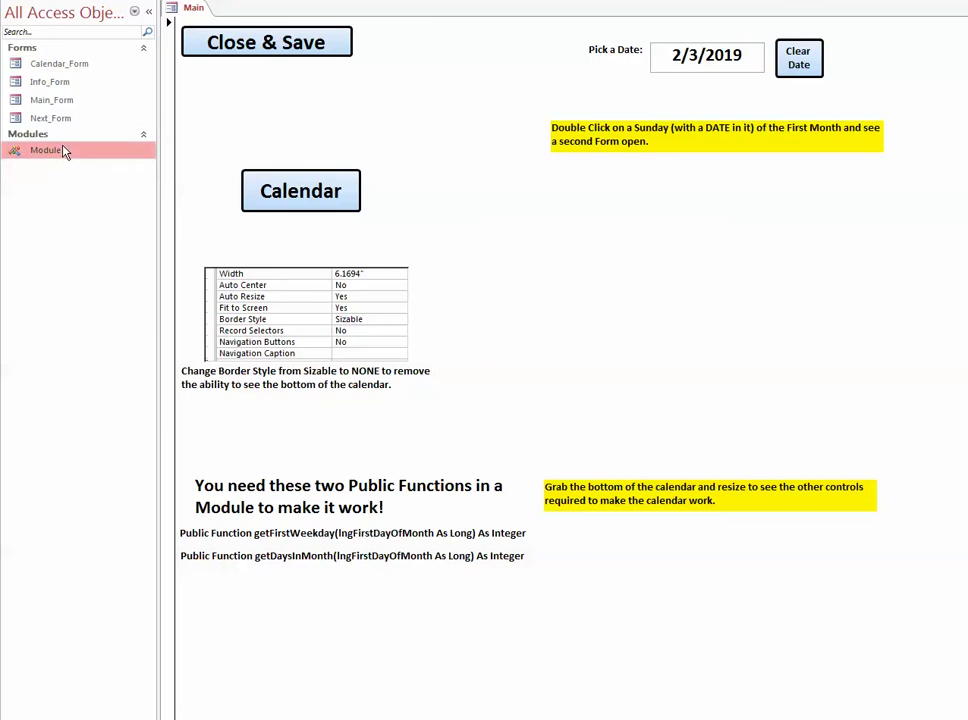
right_click(64, 150)
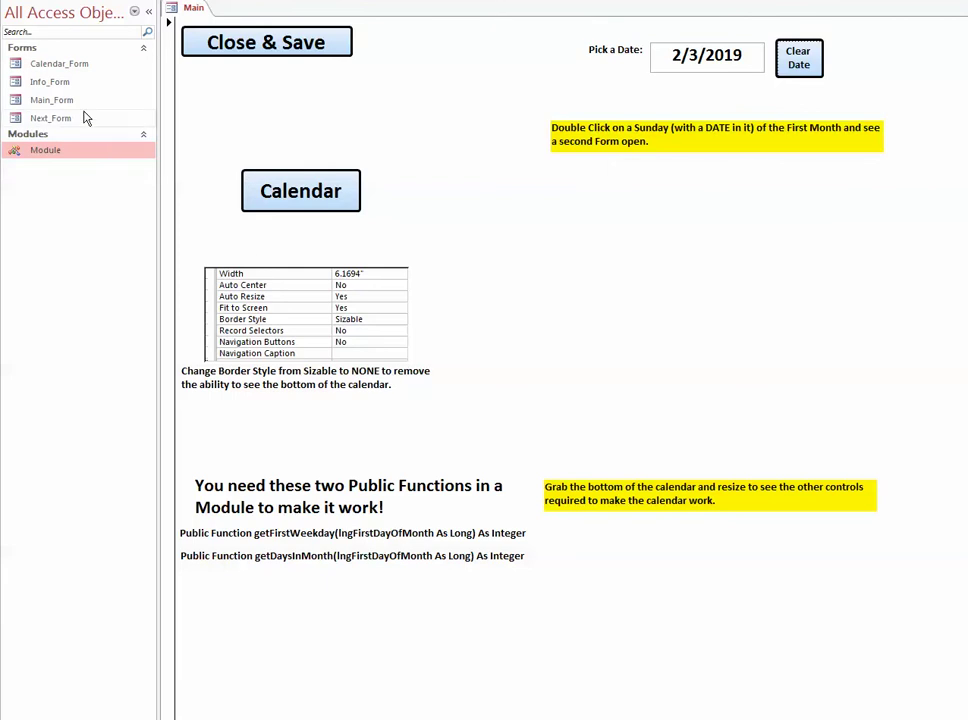
left_click(71, 103)
Step: Paste a copy of Main_Form into the new database as Main_Form, then reopen the calendar
right_click(71, 107)
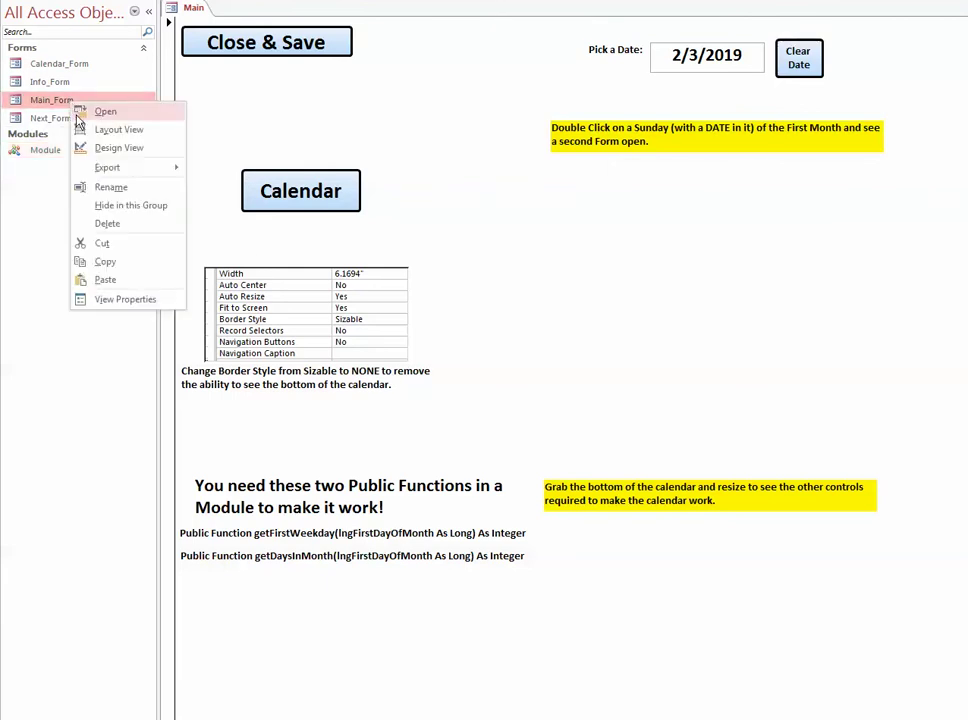
left_click(105, 262)
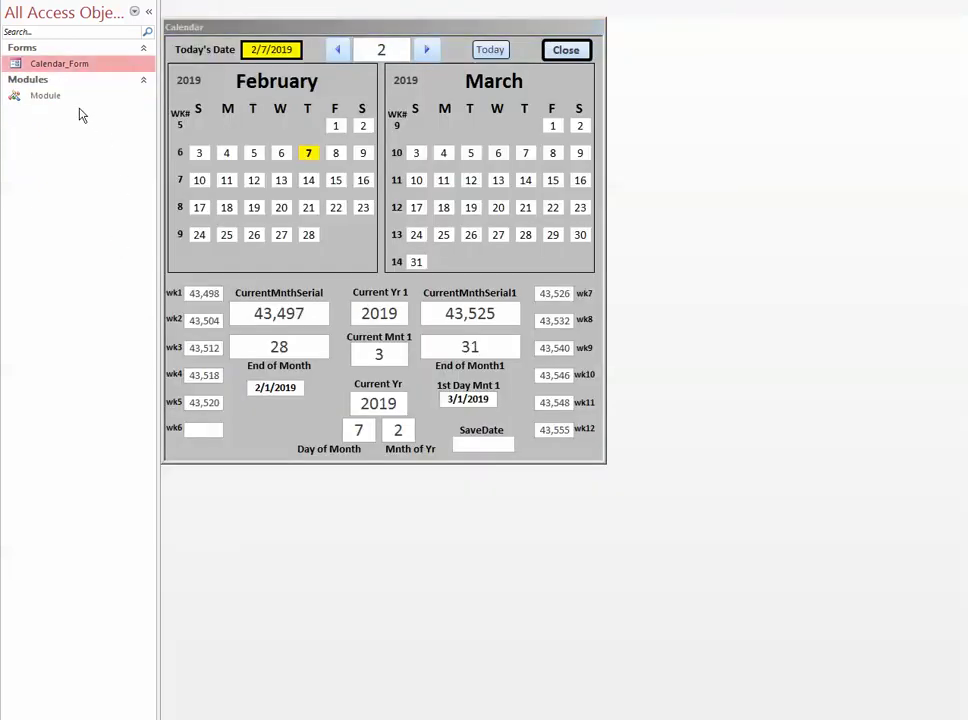
right_click(82, 112)
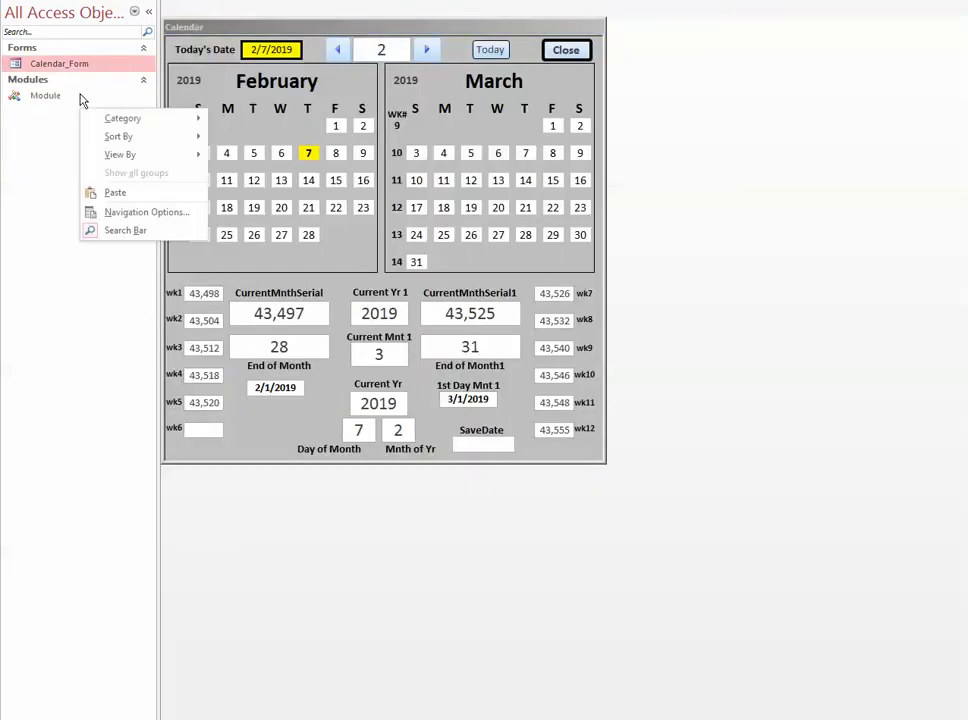
left_click(132, 190)
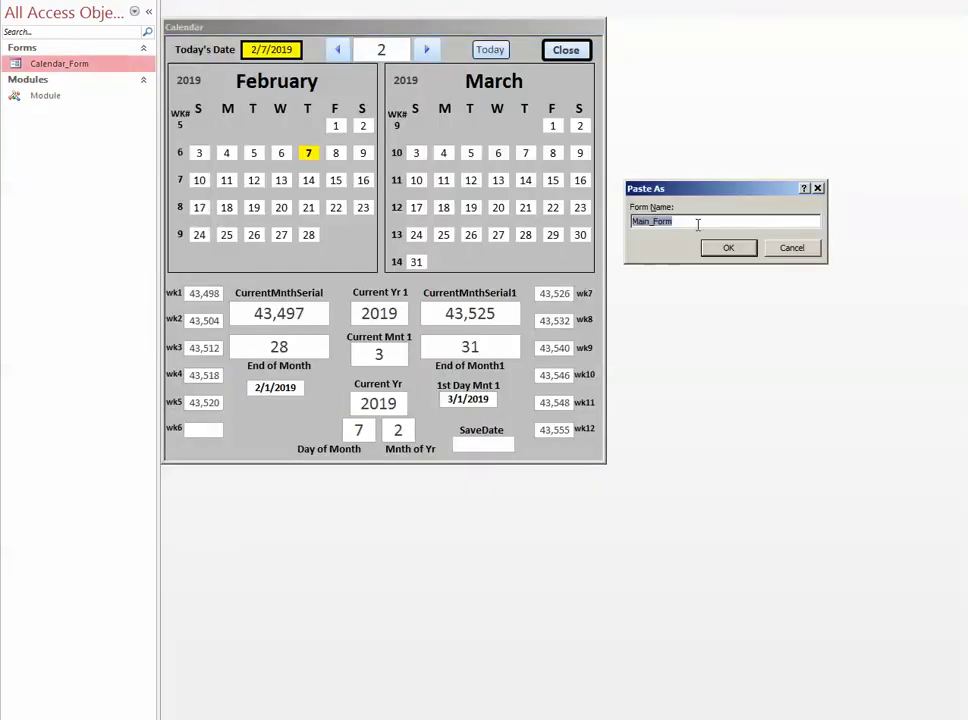
left_click(720, 248)
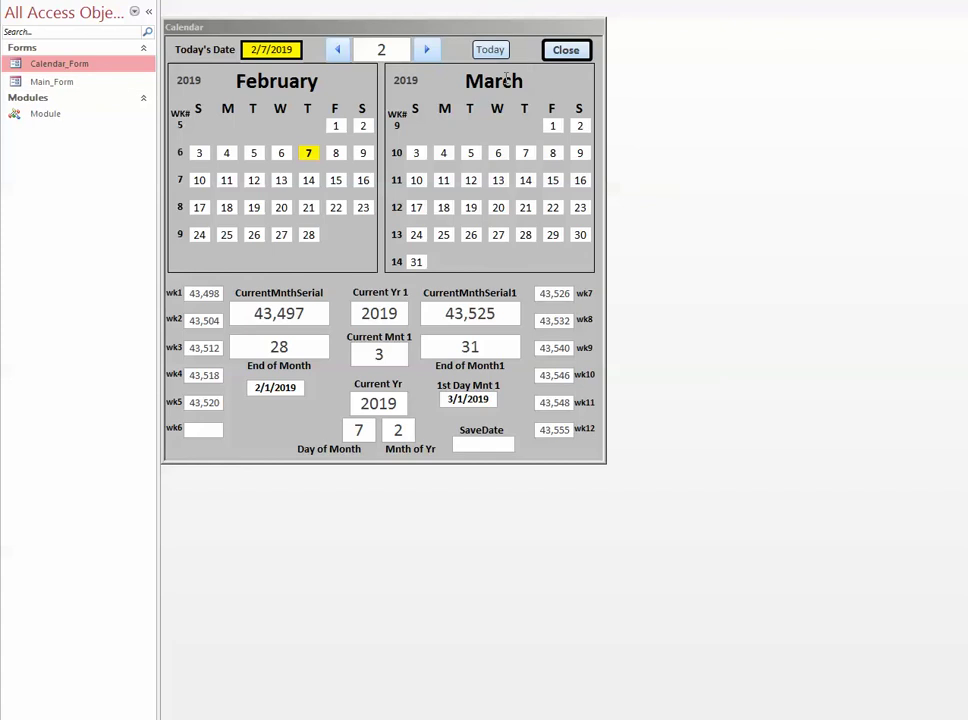
left_click(566, 49)
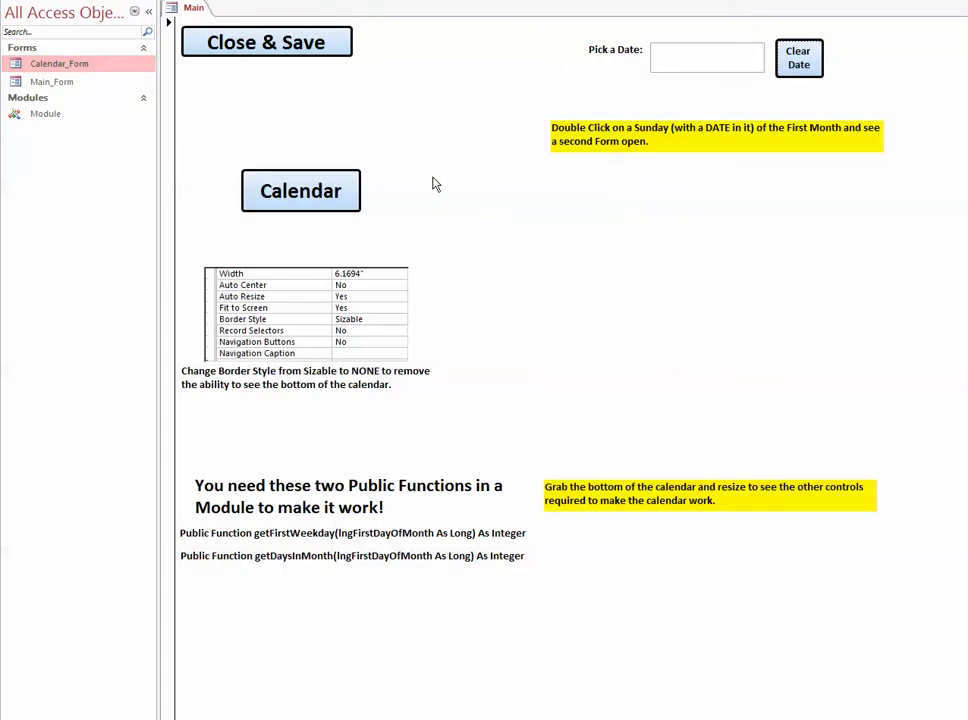
left_click(331, 203)
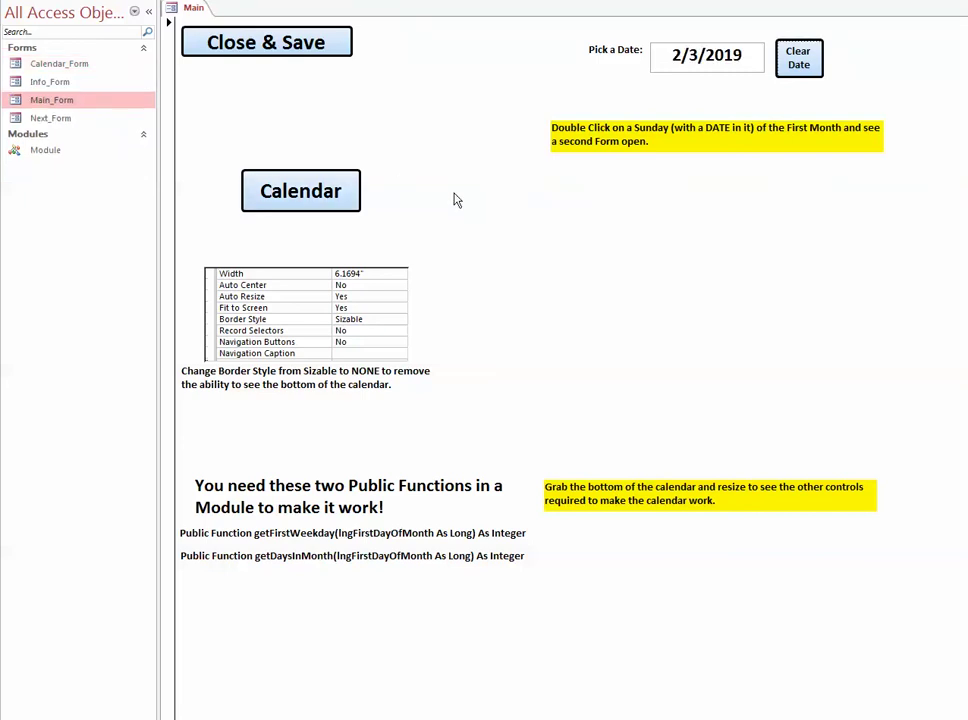
Step: Collapse the Navigation Pane so only the Main form shows
left_click(148, 12)
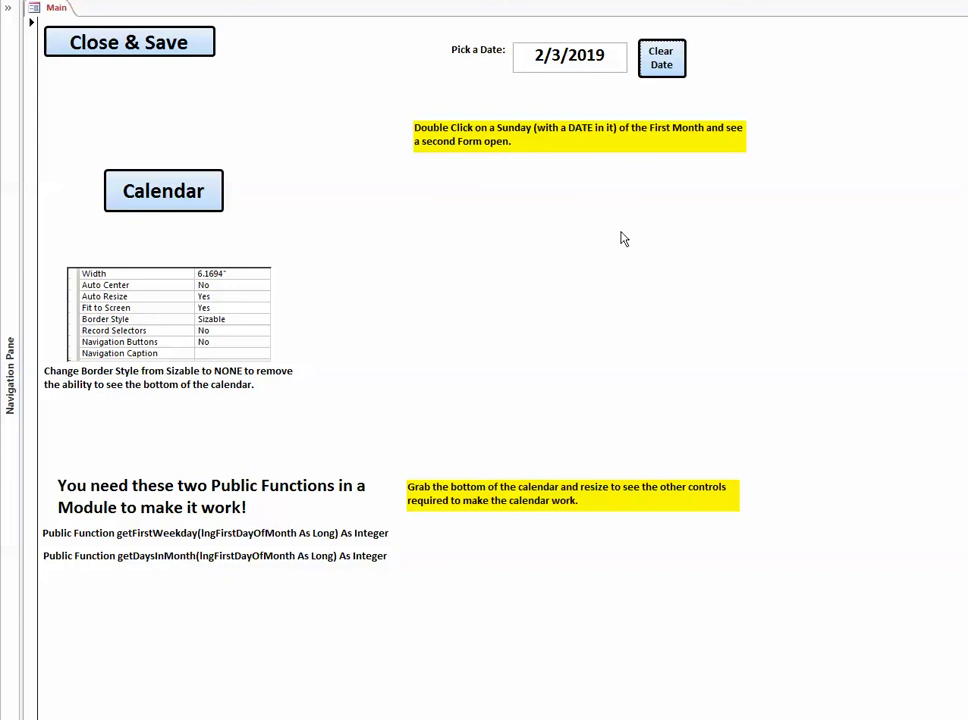
Step: Open the calendar, advance two months, then jump back to today's February–March 2019
left_click(216, 190)
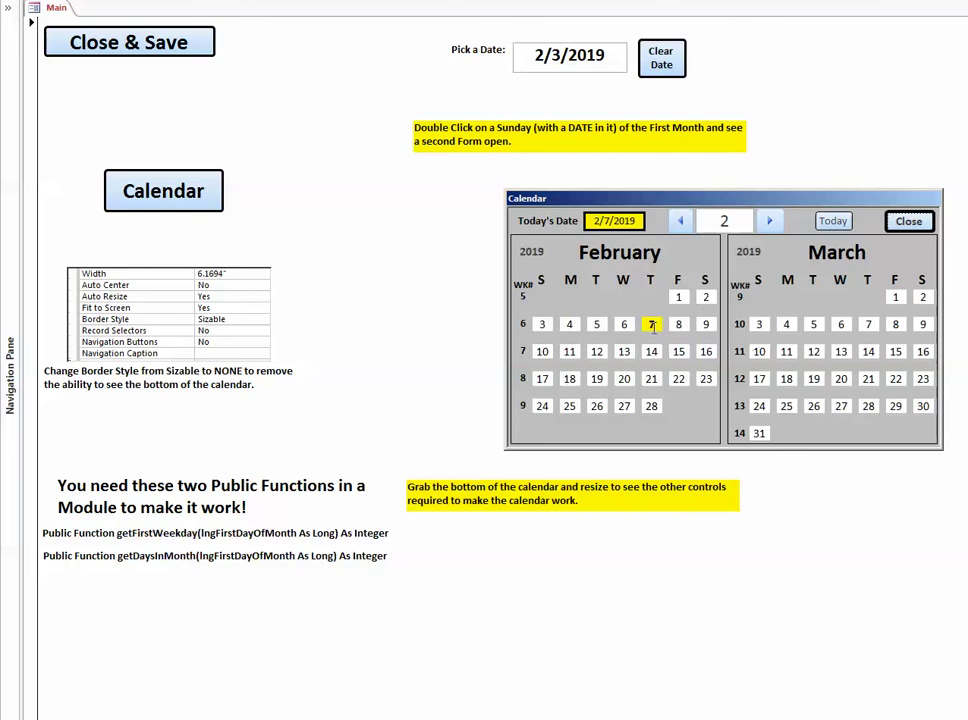
left_click(769, 220)
left_click(769, 220)
left_click(769, 220)
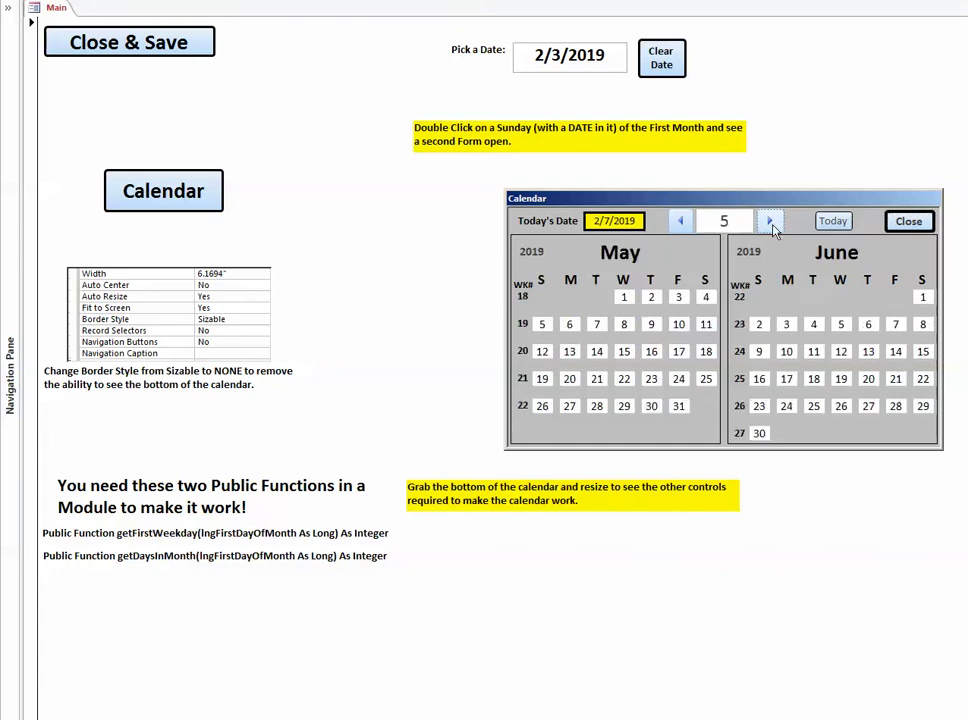
left_click(846, 225)
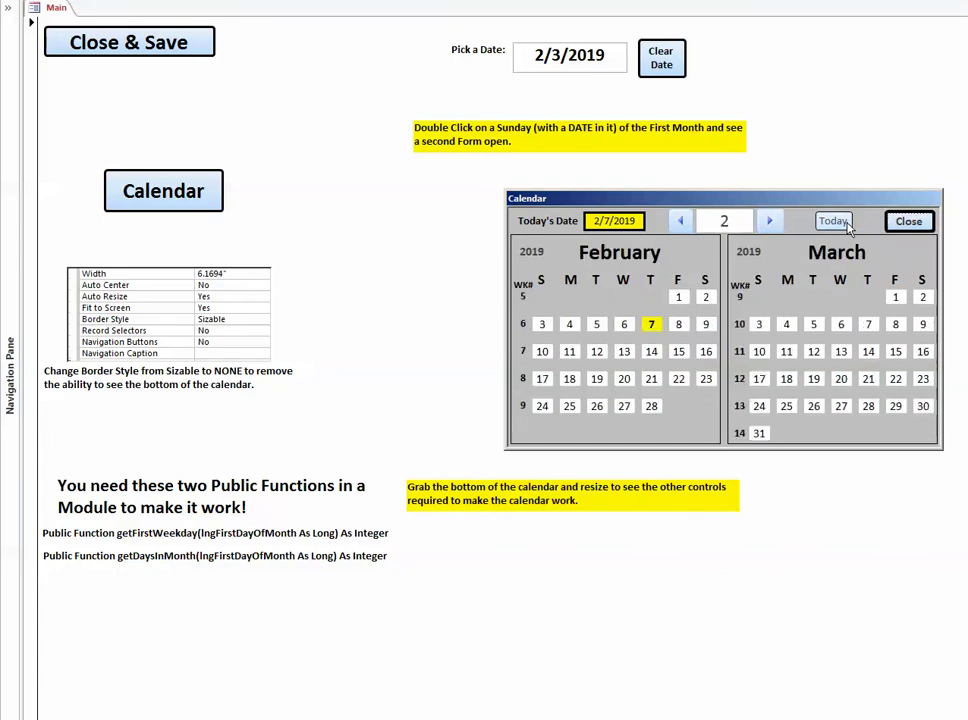
Step: Fill Pick a Date with February 8, 2019 from the pop-up calendar
left_click(604, 58)
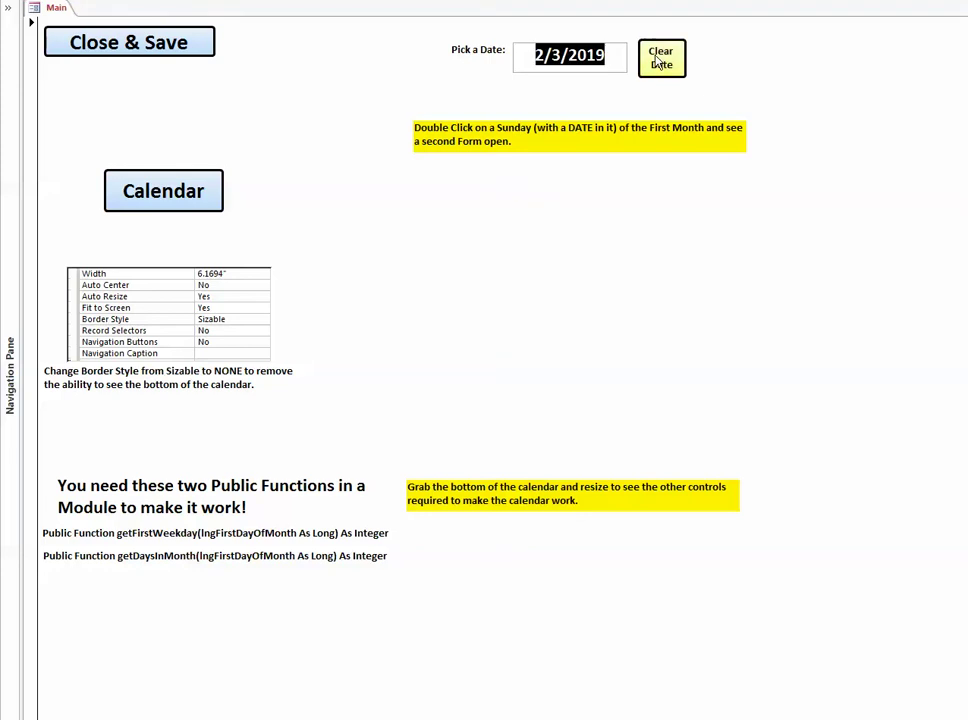
left_click(604, 56)
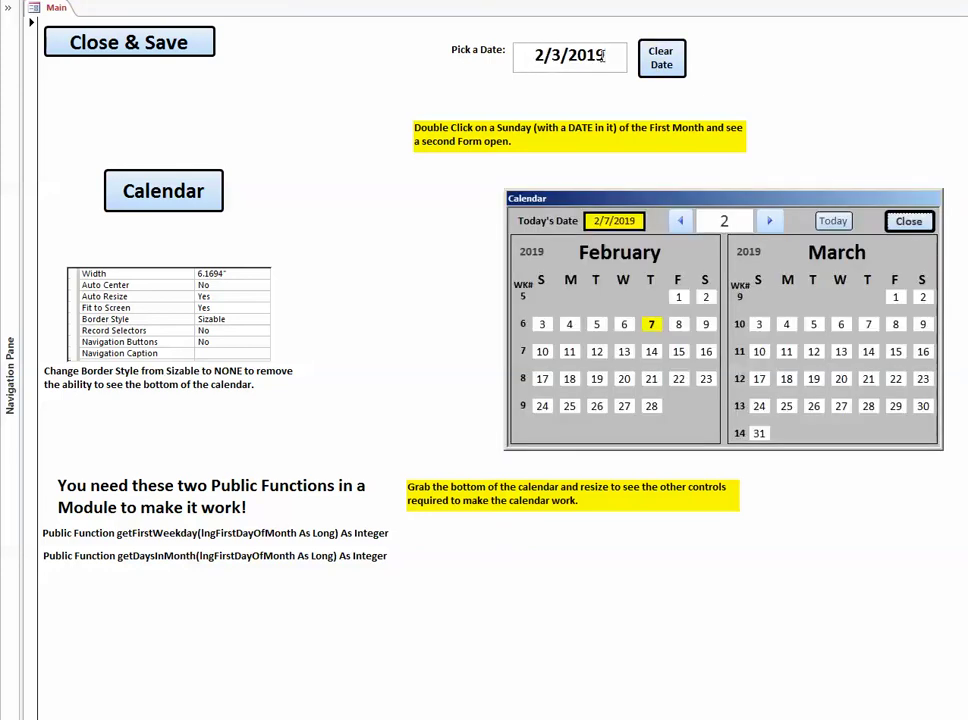
left_click(679, 323)
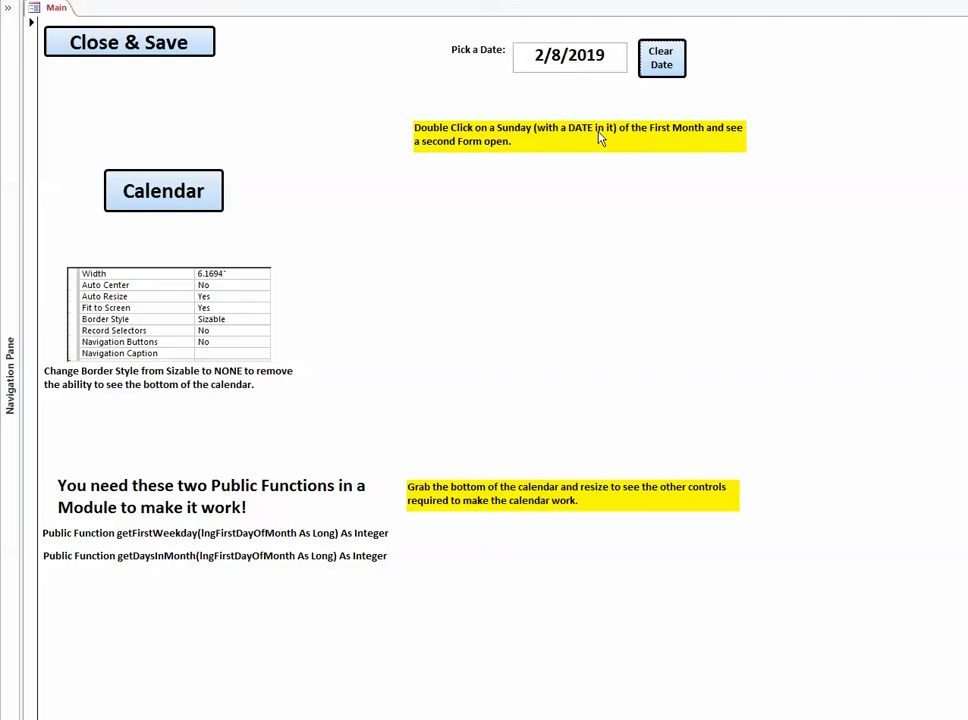
Step: Change the date to February 15, 2019 via the calendar, then reopen the calendar
double_click(596, 55)
left_click(600, 55)
double_click(600, 55)
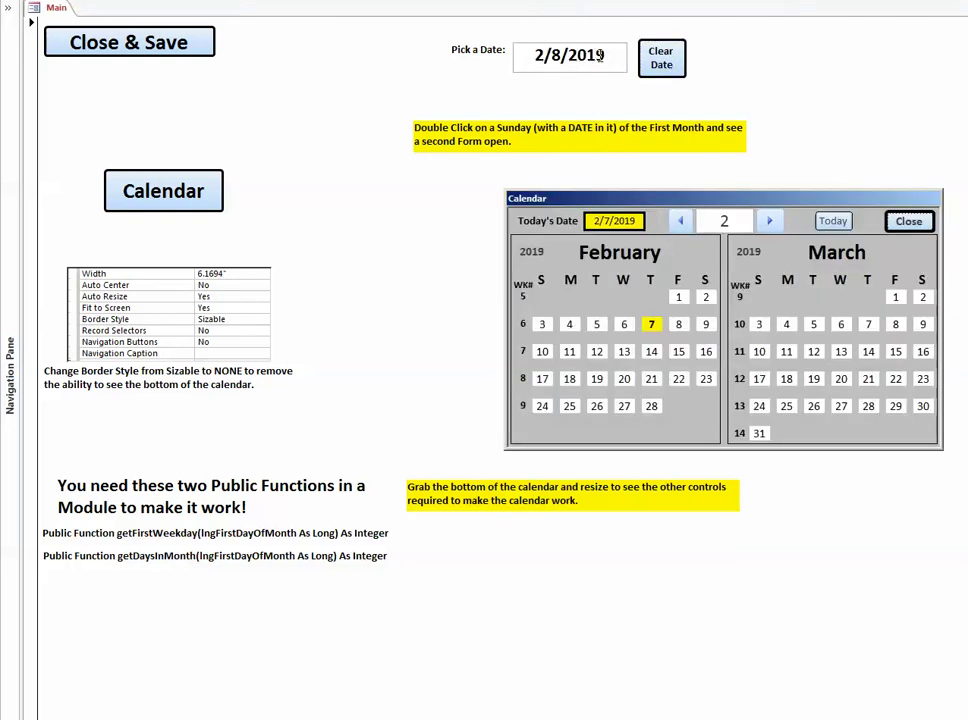
left_click(680, 352)
left_click(906, 220)
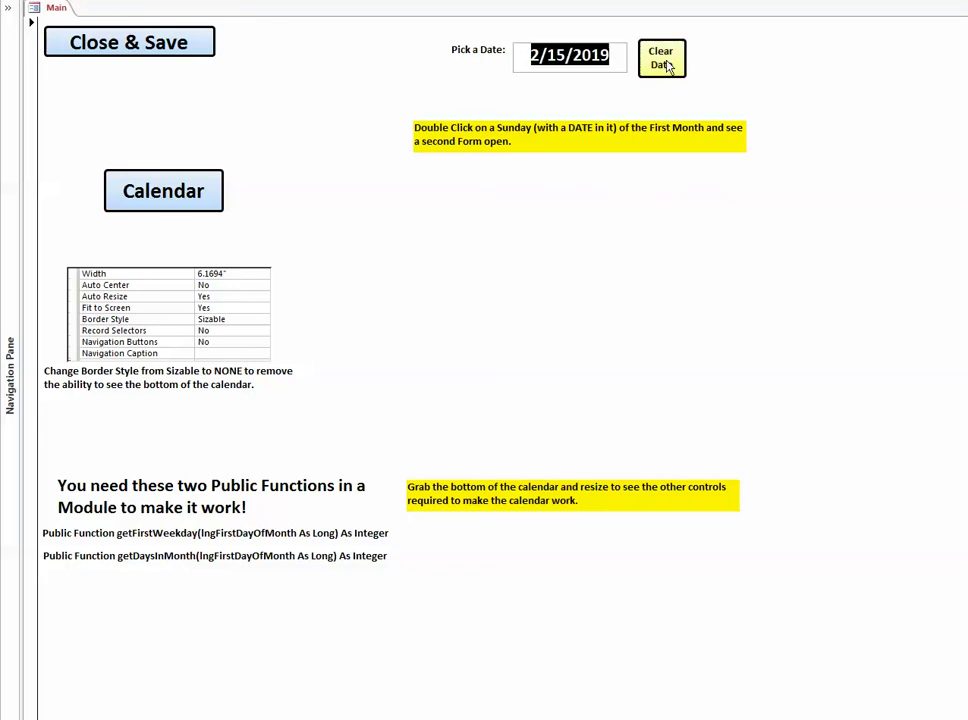
double_click(612, 57)
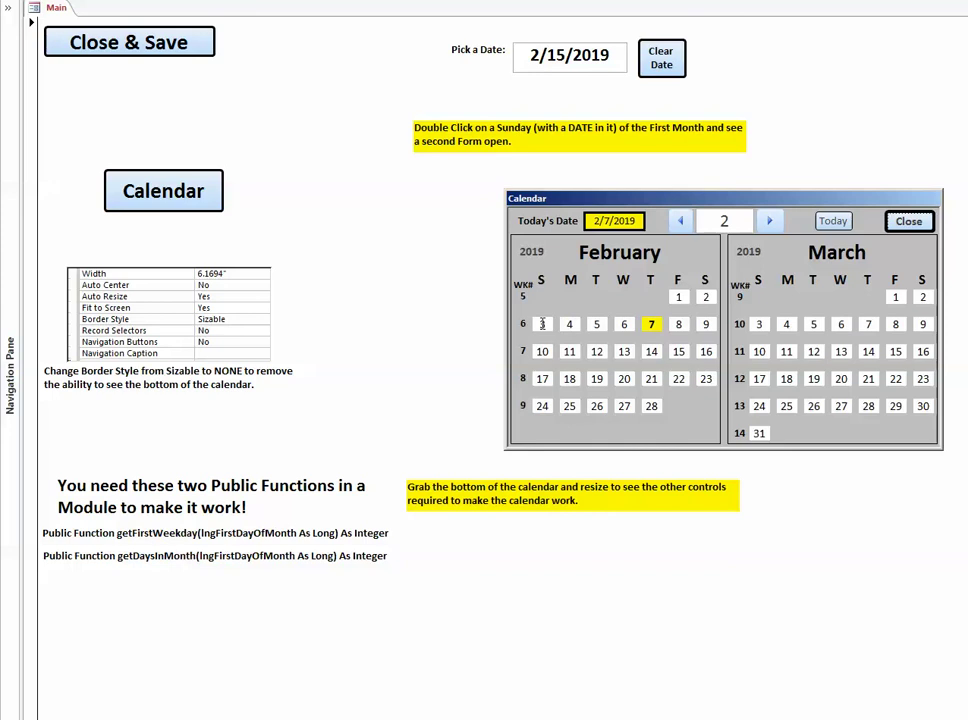
double_click(541, 323)
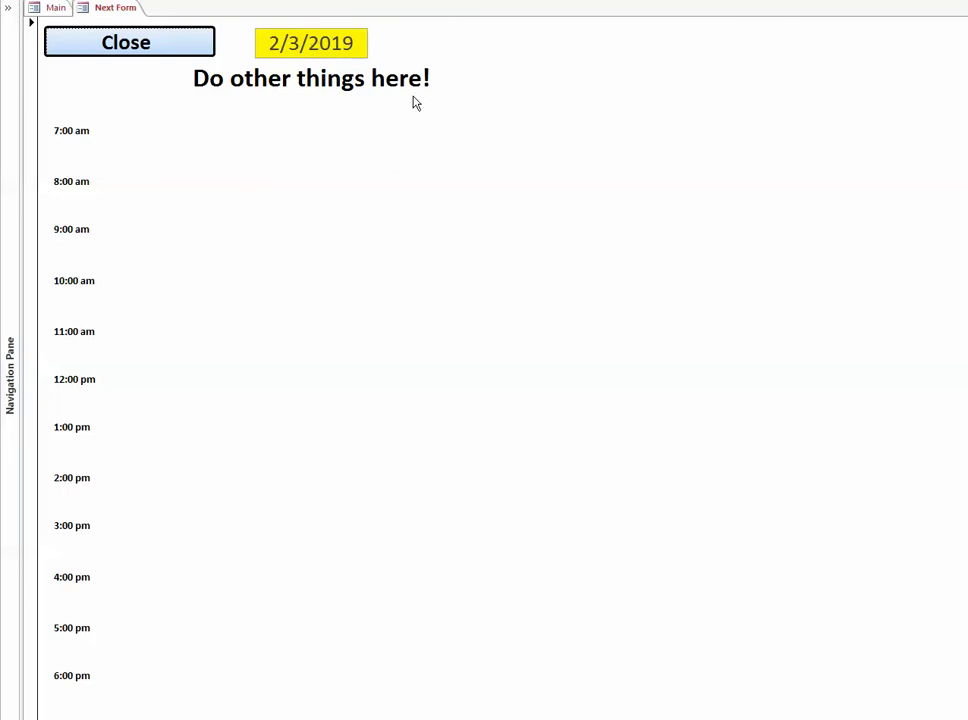
left_click(117, 41)
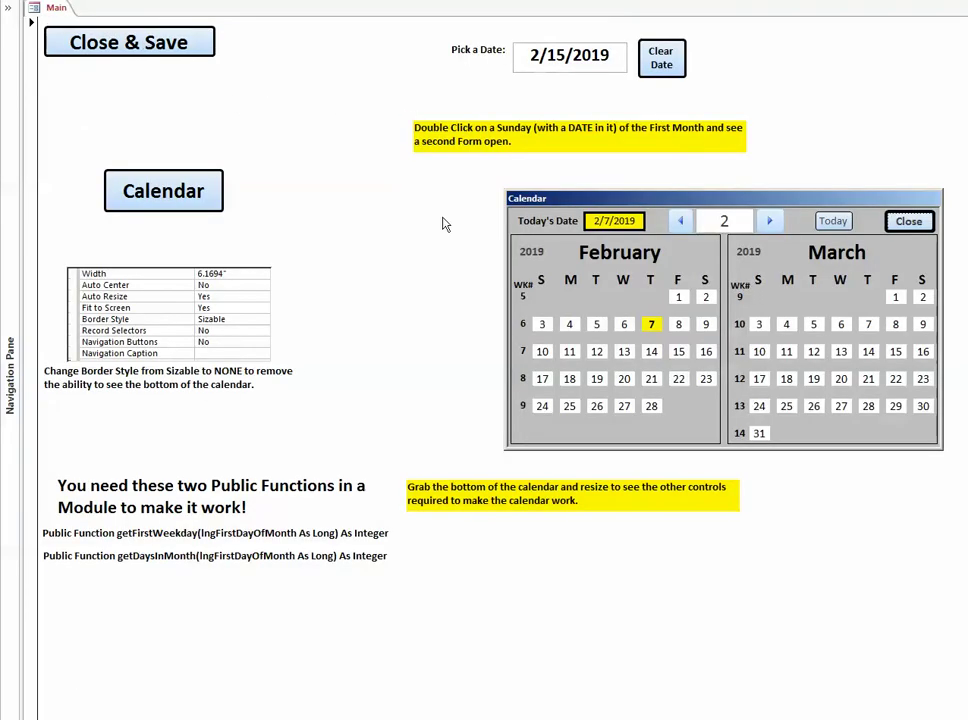
double_click(541, 351)
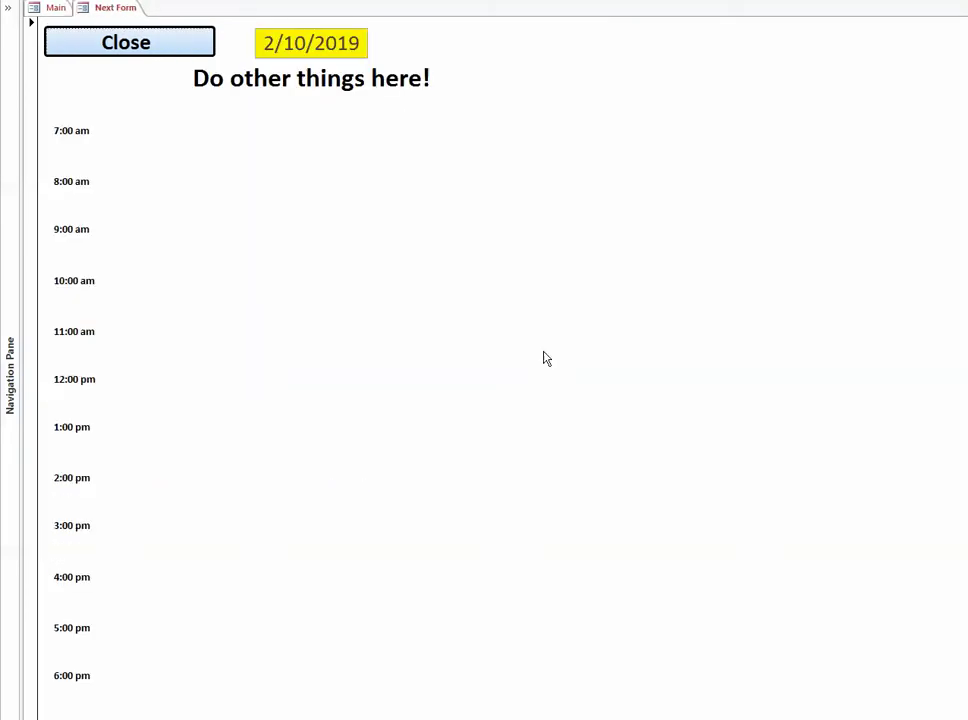
left_click(183, 46)
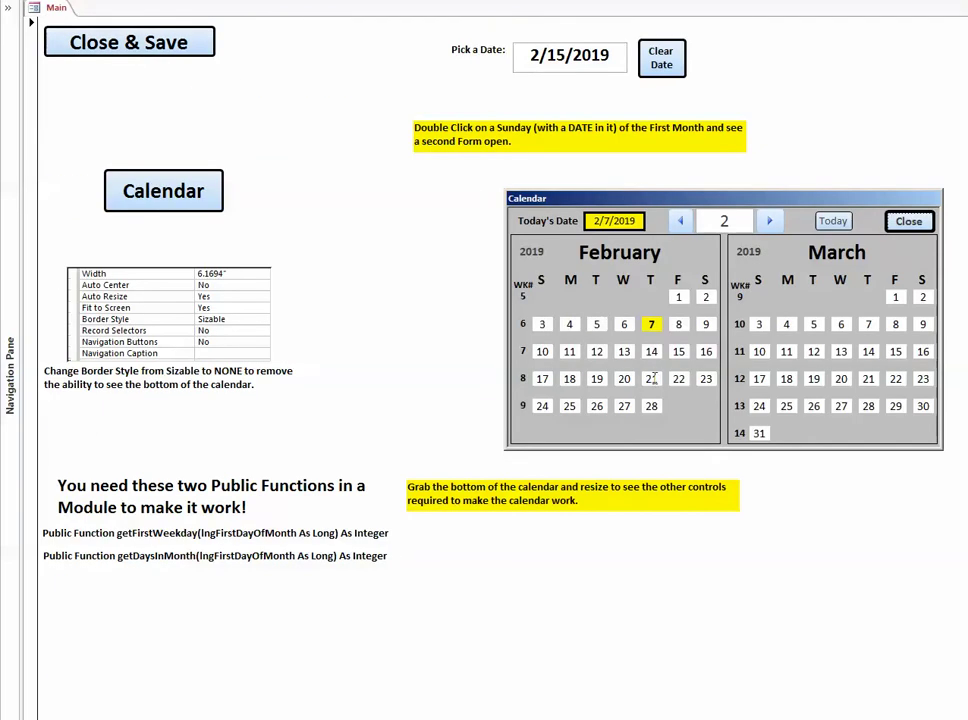
key("alt+Tab")
key("alt+Tab")
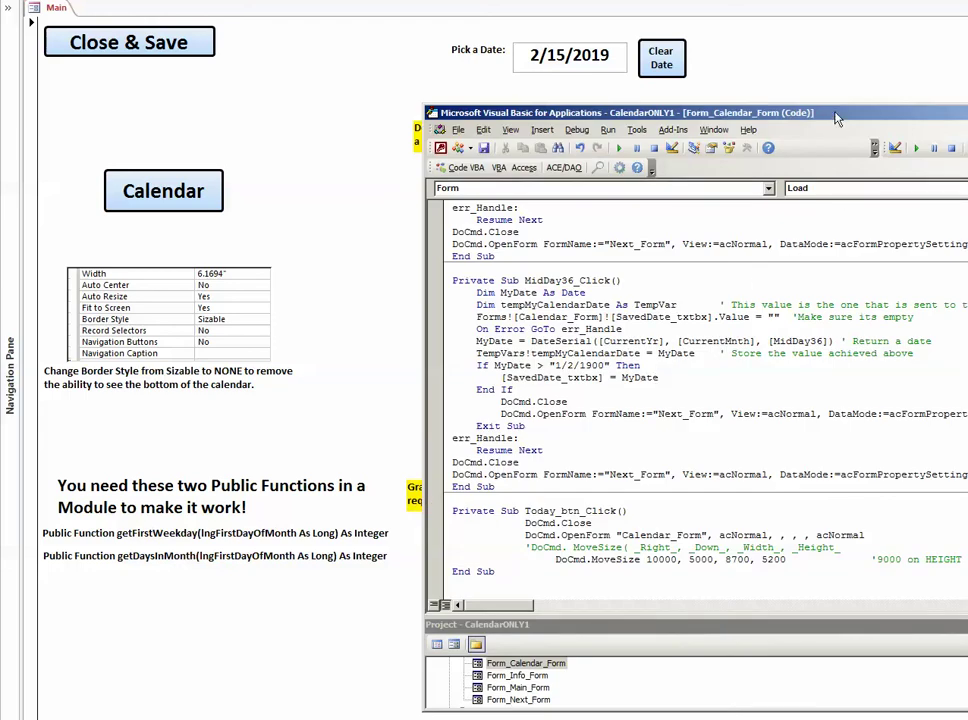
left_click_drag(843, 112, 607, 67)
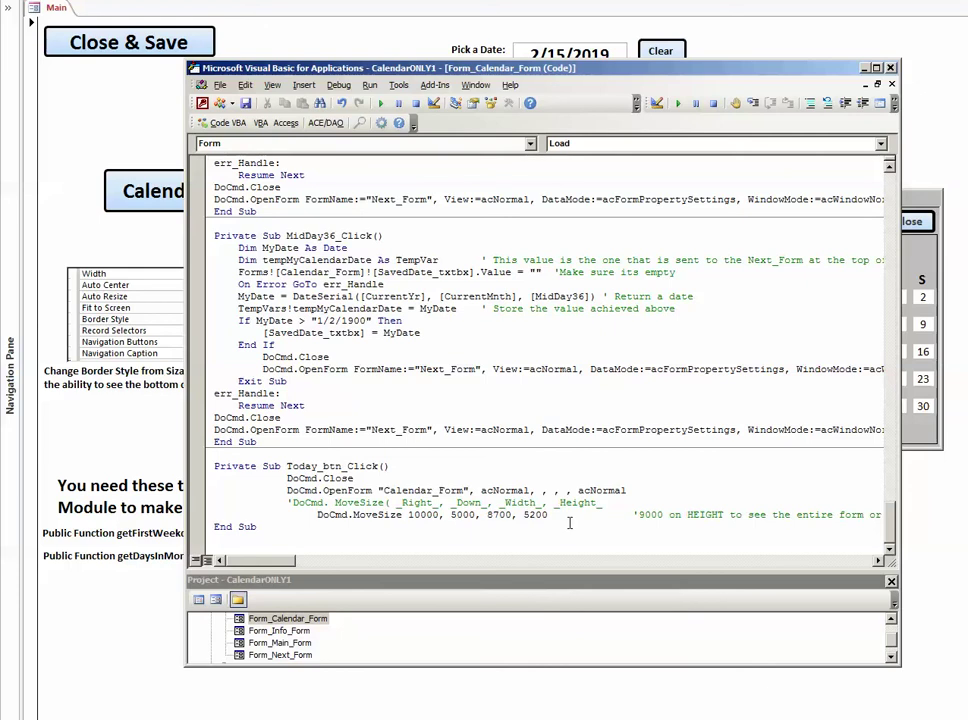
scroll(443, 300, "up", 20)
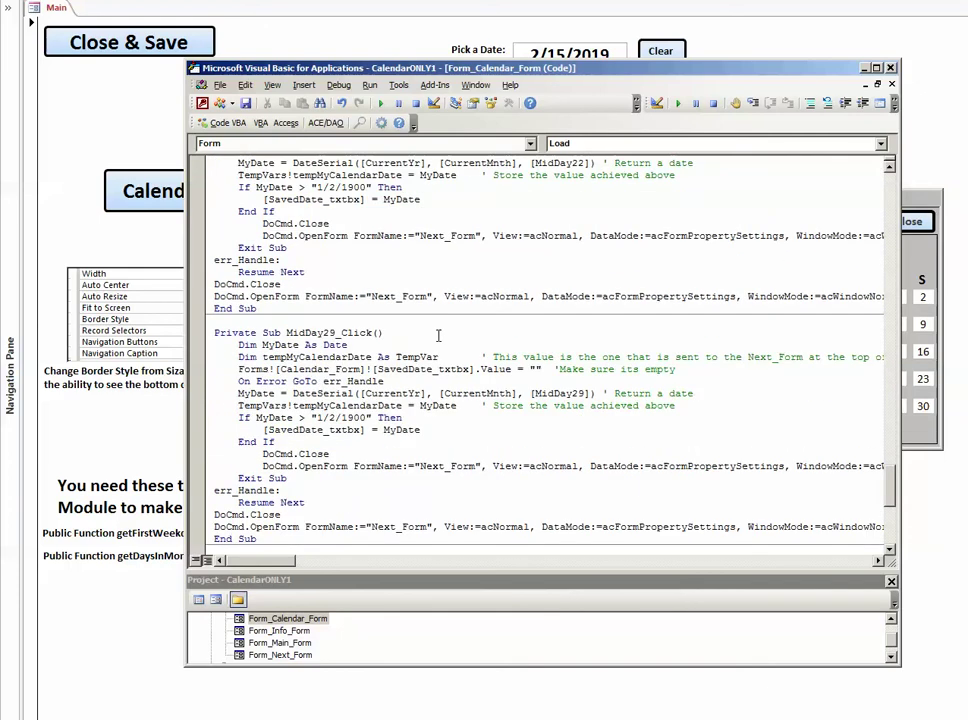
scroll(437, 336, "down", 2)
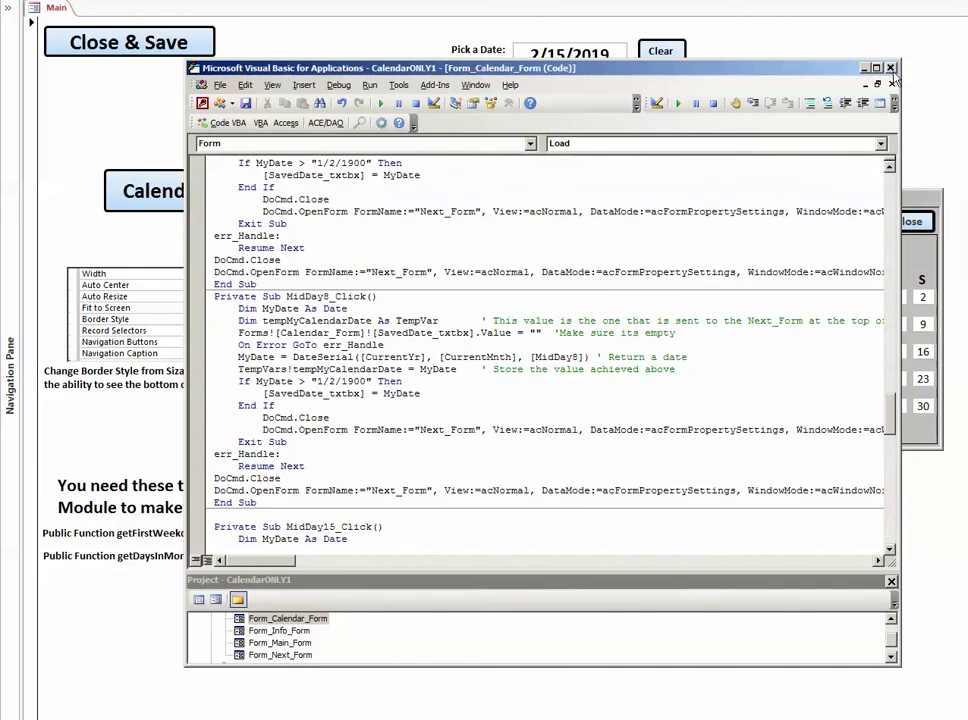
left_click(890, 67)
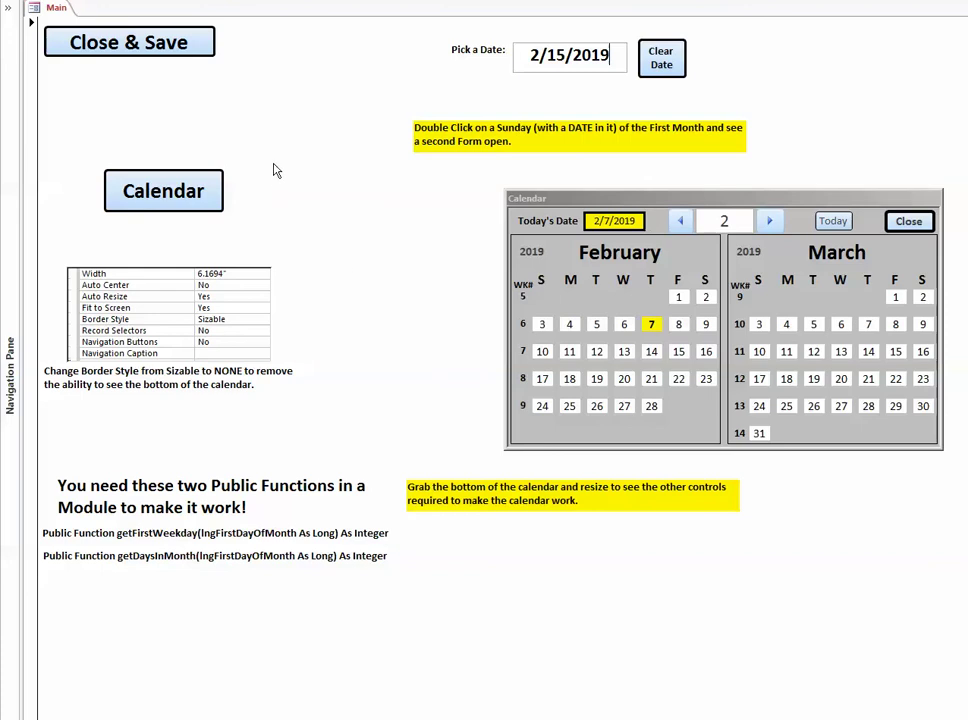
Step: Expand the object list and open Info_Form, close it with the calendar, then reopen Info_Form
left_click(7, 8)
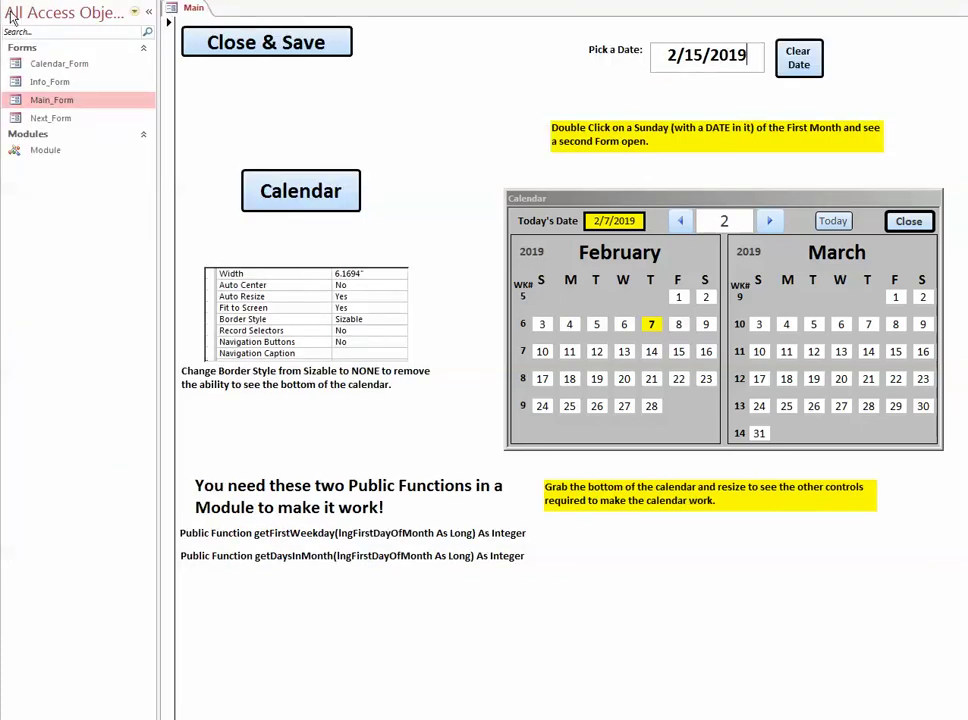
left_click(61, 86)
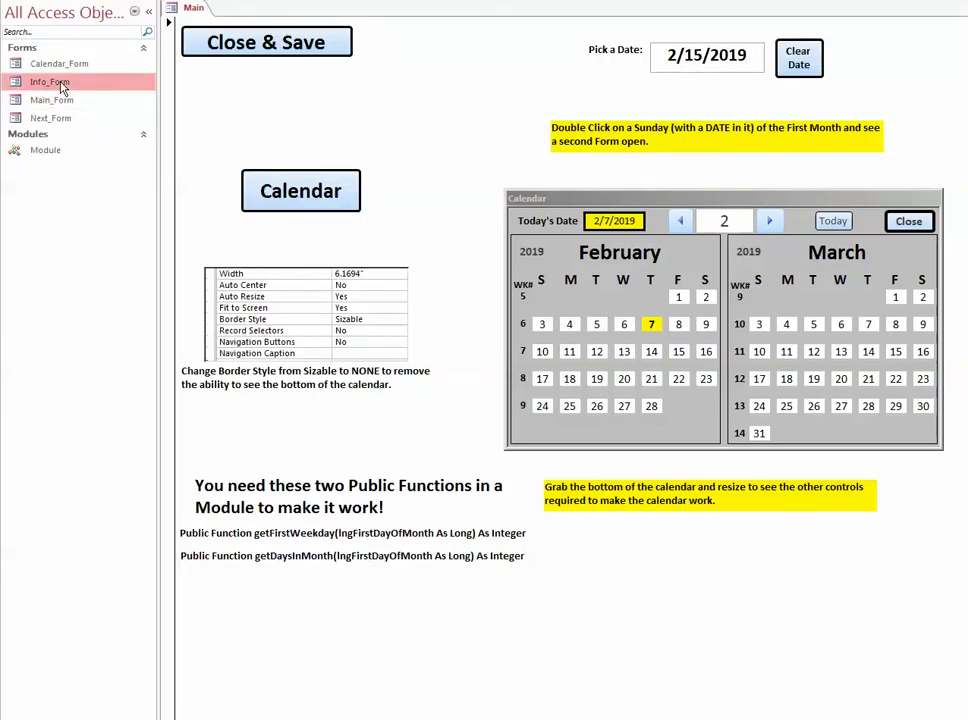
double_click(61, 86)
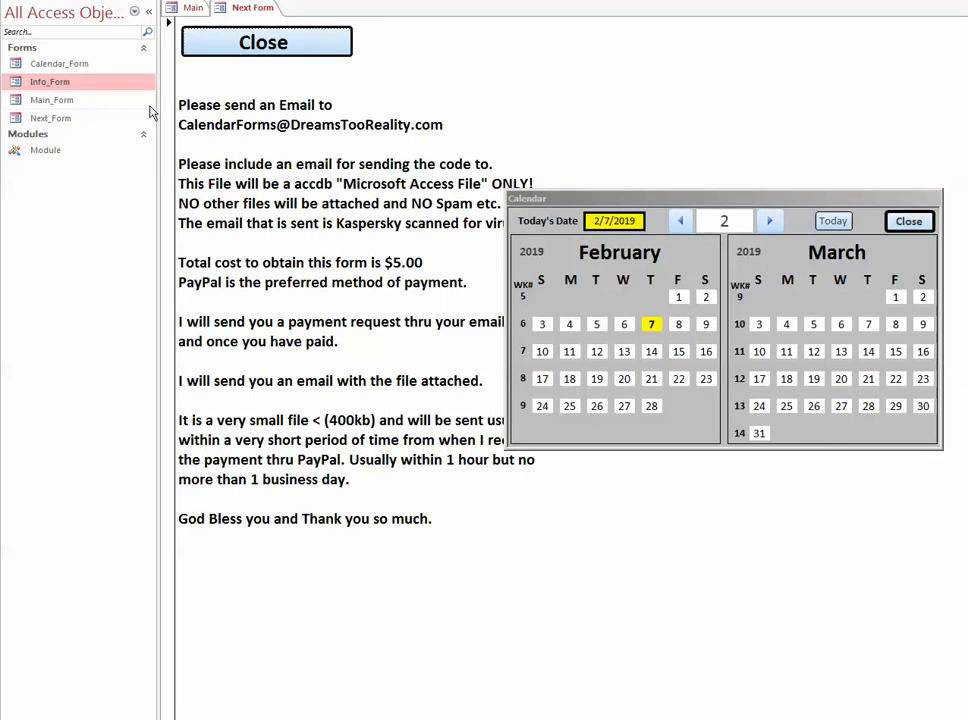
left_click(908, 221)
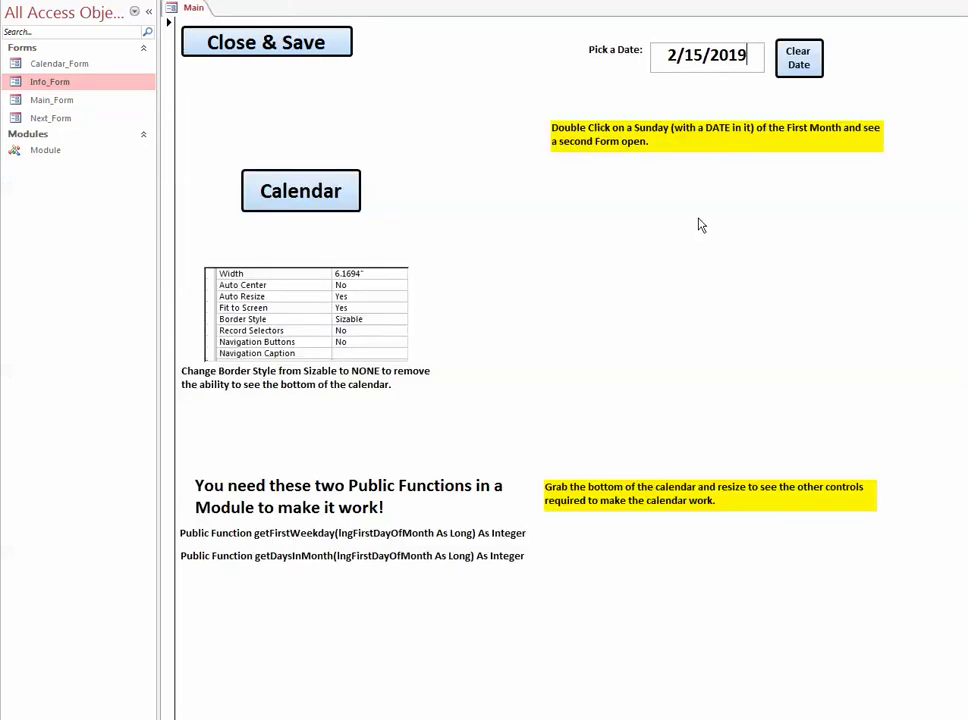
double_click(62, 82)
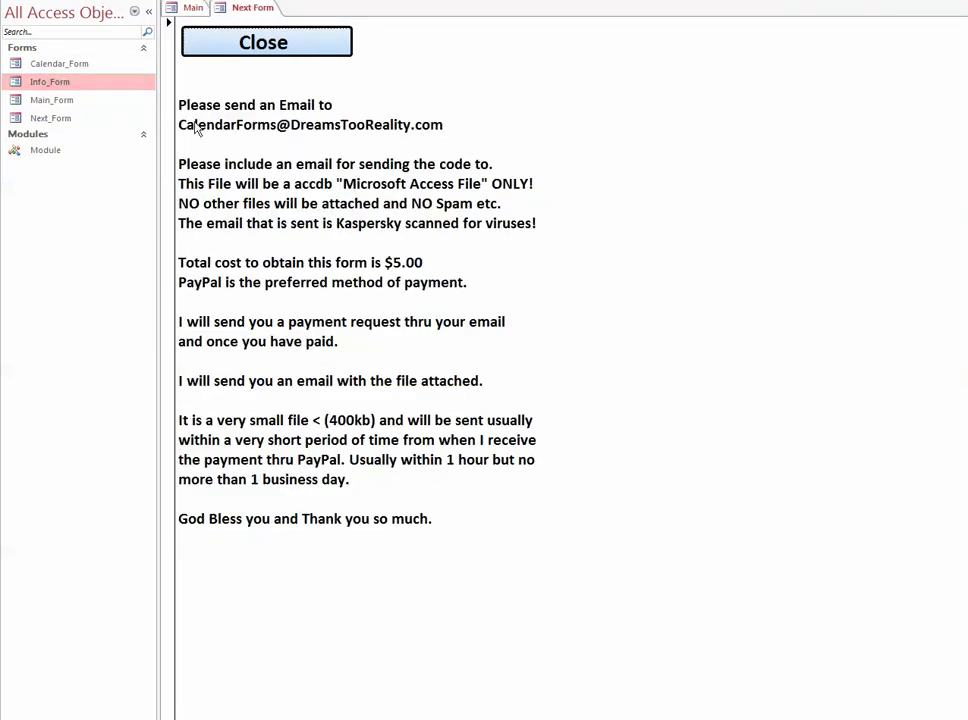